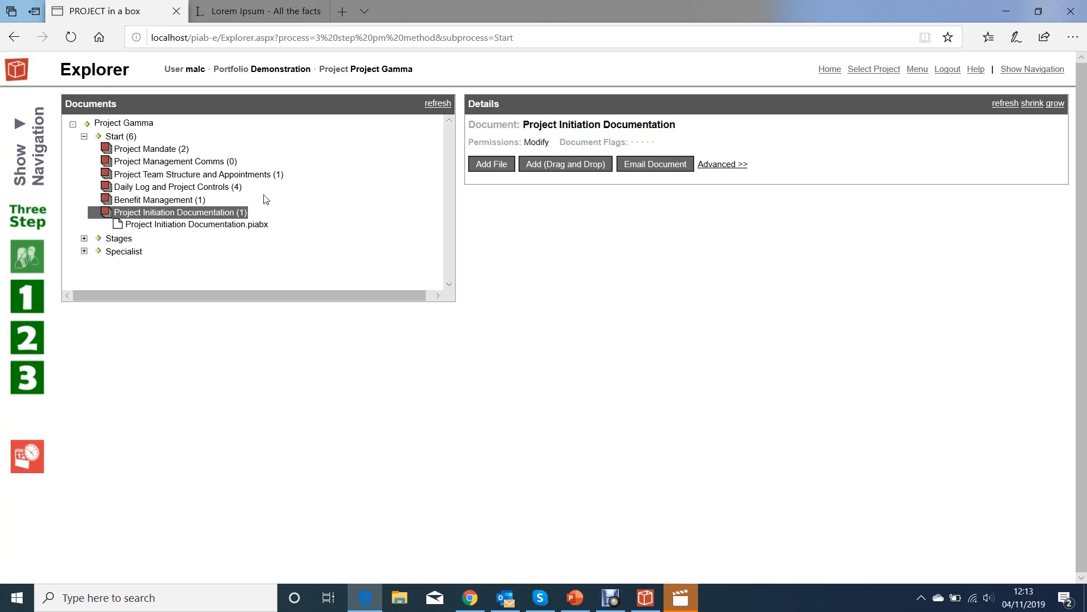
Check out Project Initiation Documentation.piabx for editing and view its reference details, showing status On Track.
click(200, 224)
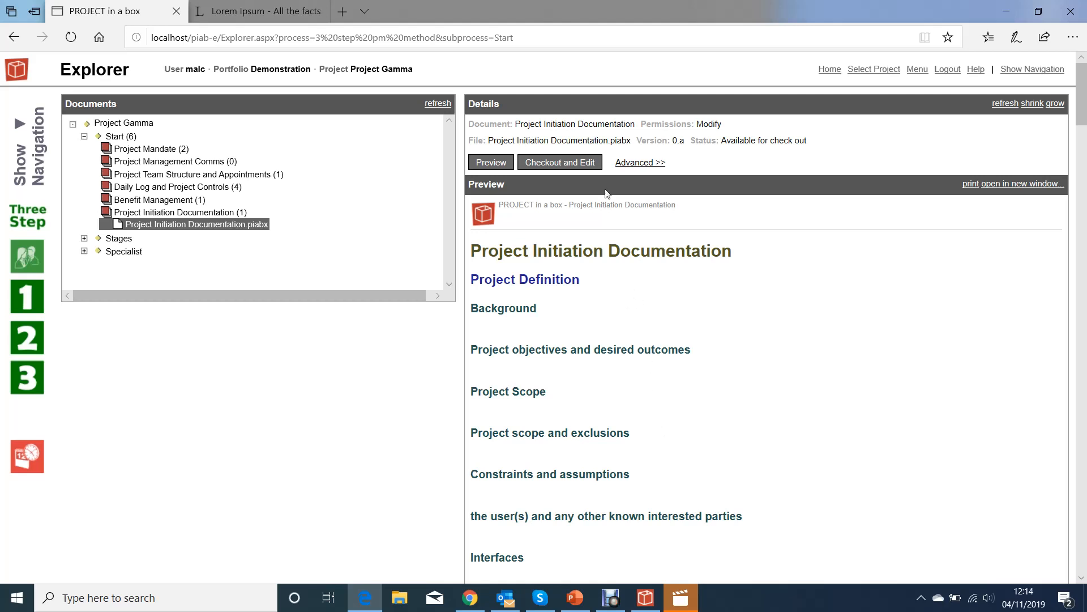
click(579, 163)
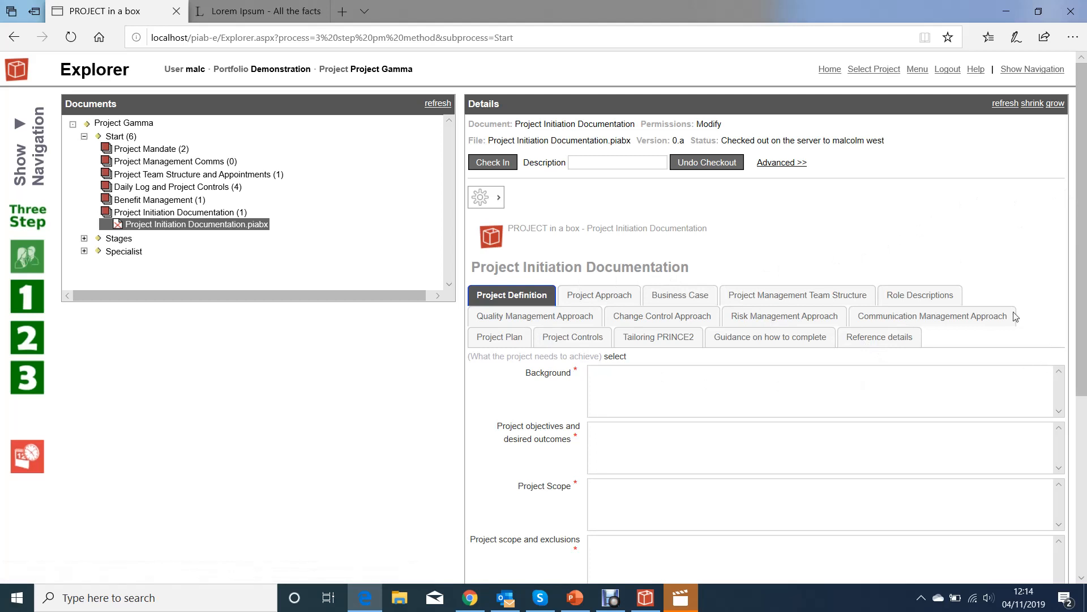
click(888, 340)
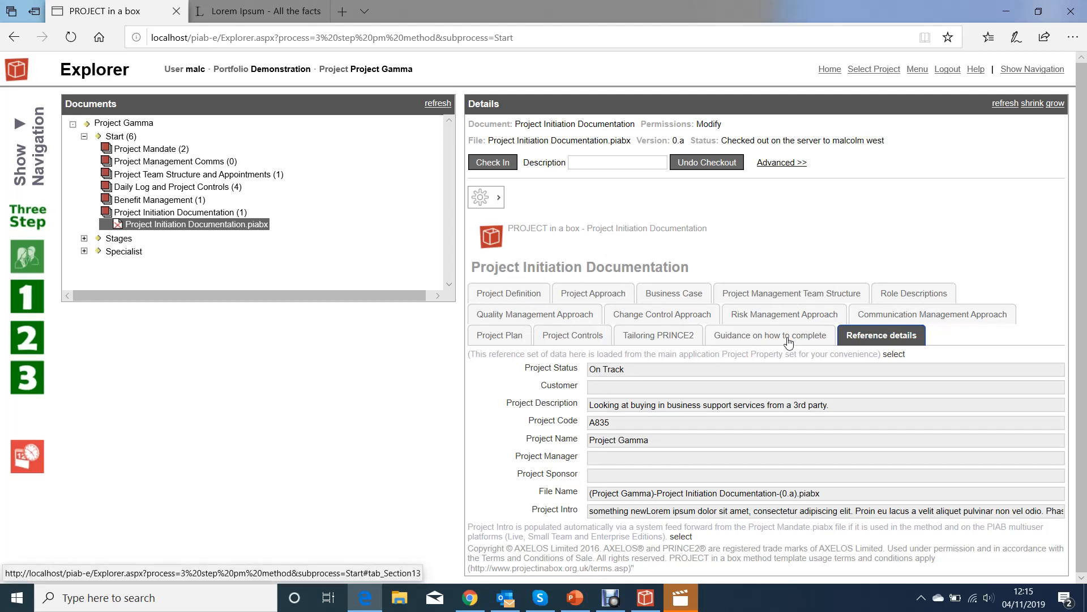
Review the blank Project Definition fields down to Interfaces and back.
click(489, 301)
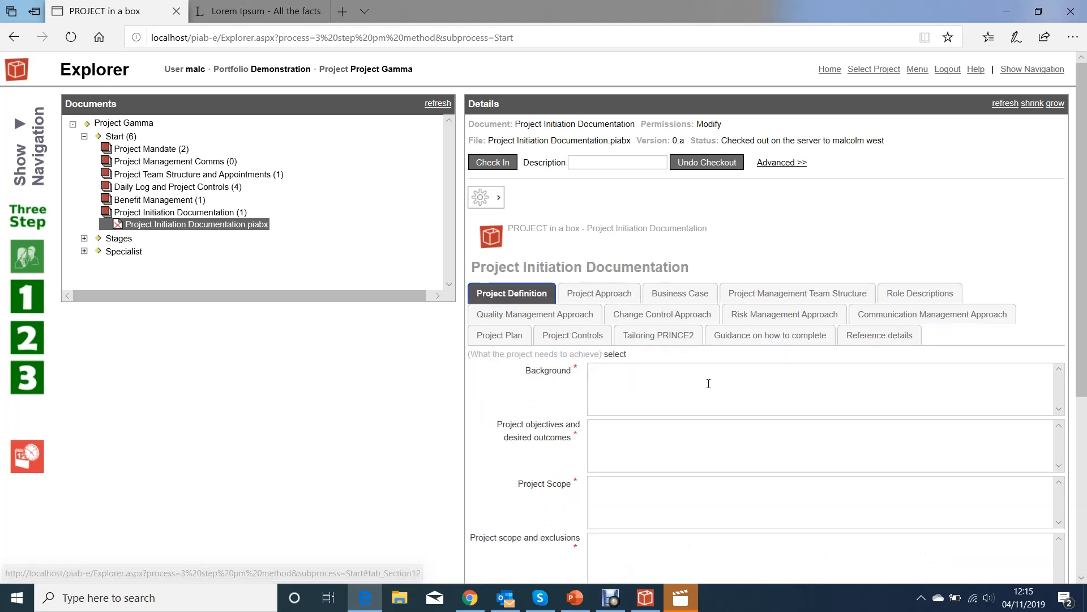
scroll(709, 383, down, 1)
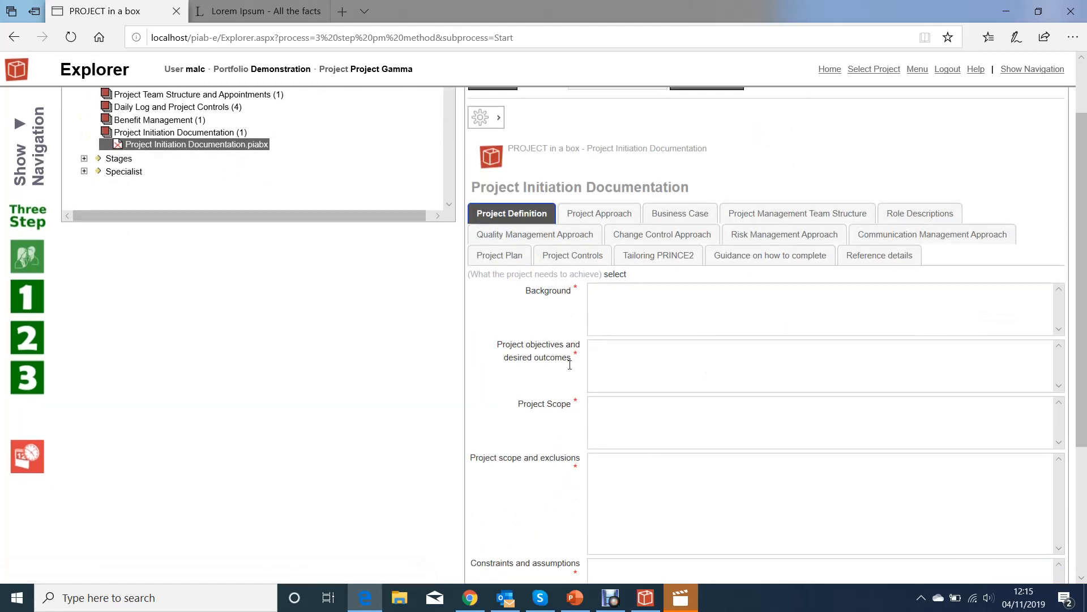
scroll(550, 436, down, 3)
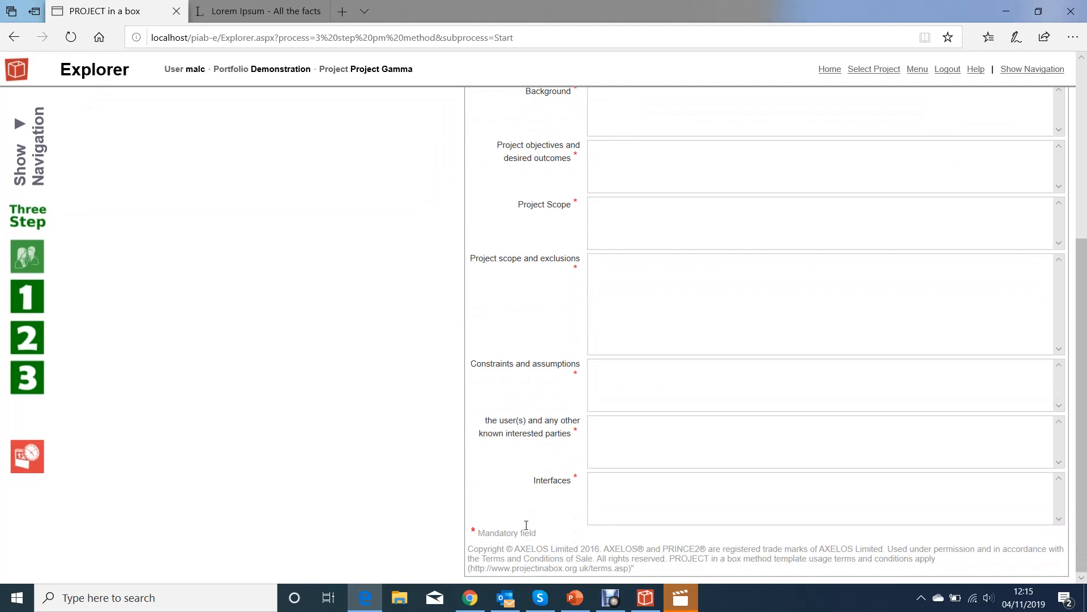
scroll(600, 451, up, 3)
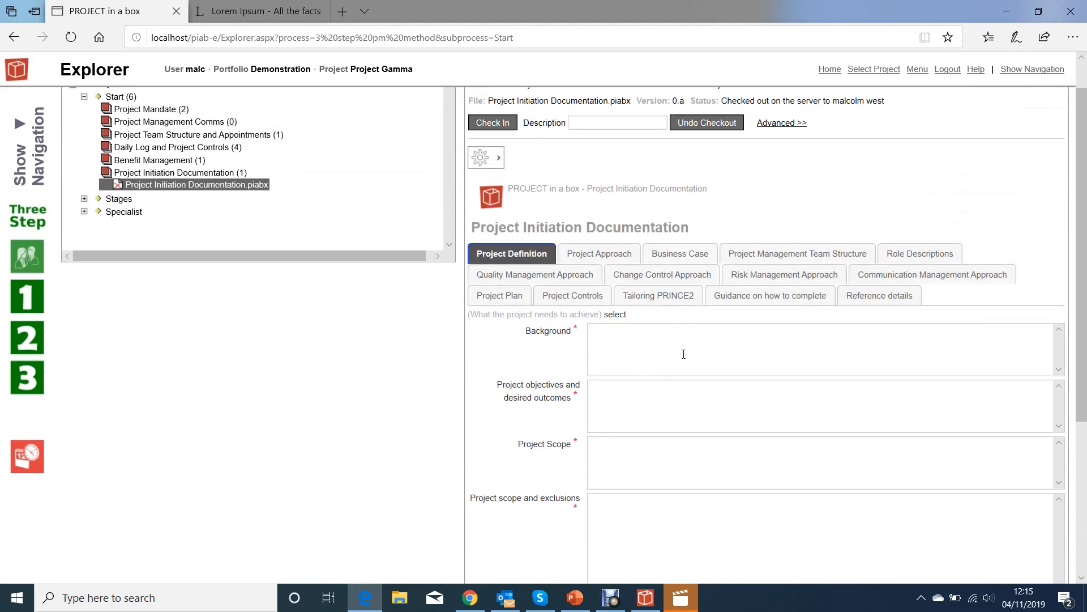
Enter 'this is new' in the Background field and save the changes.
text(this is new)
click(499, 164)
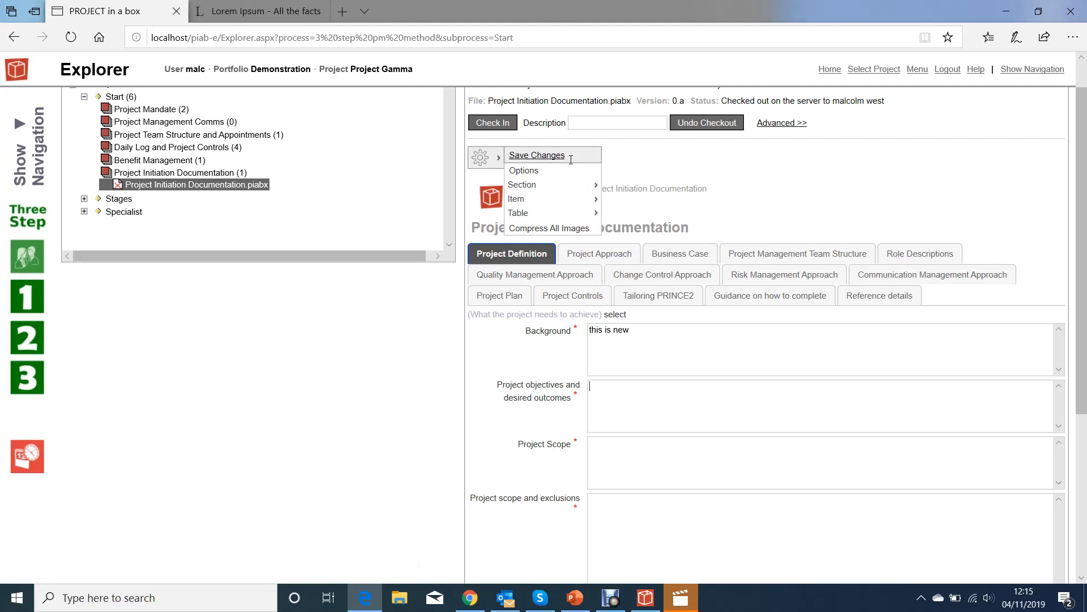
click(538, 155)
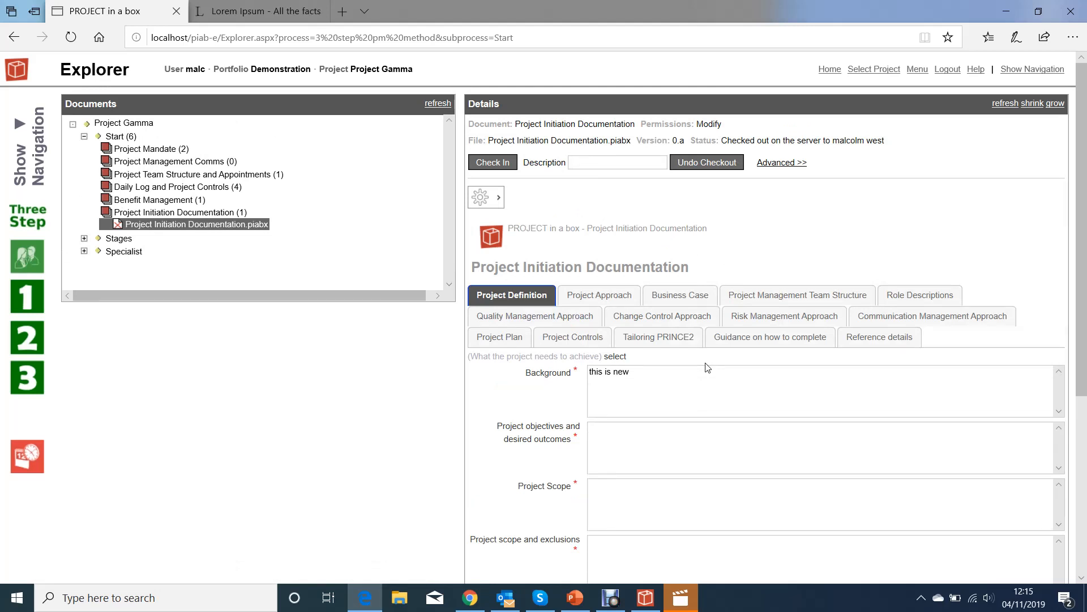
Add a new Background line reading 'sdhgsdgoiSDO'.
click(668, 371)
key(Return)
key(Return)
text(sdhgsdgoiSDO)
key(Return)
Copy the first two Lorem Ipsum paragraphs from the lipsum.com page.
click(263, 12)
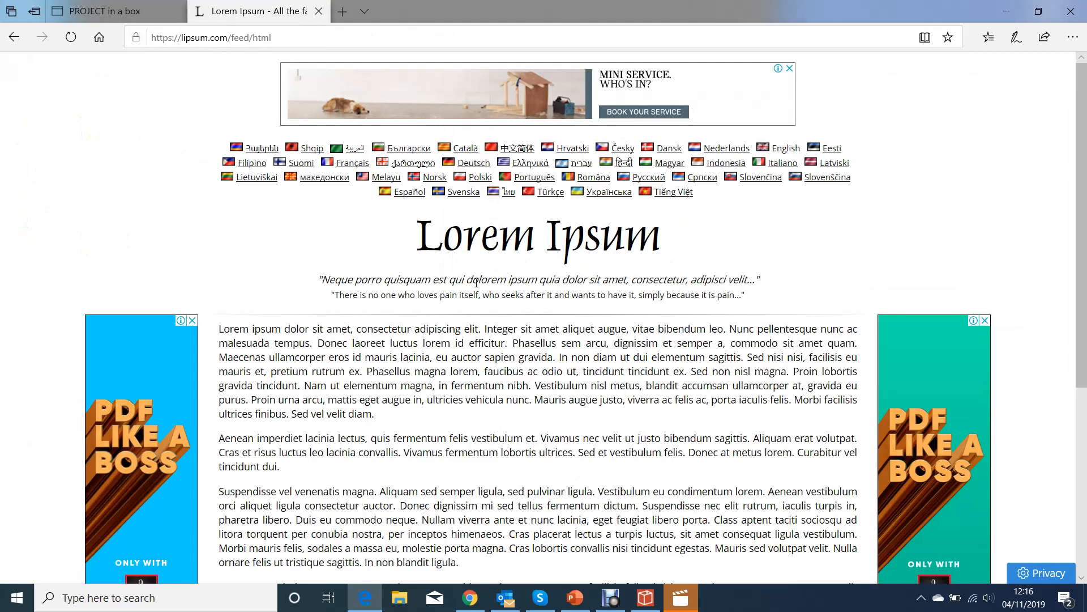
drag(219, 331, 284, 479)
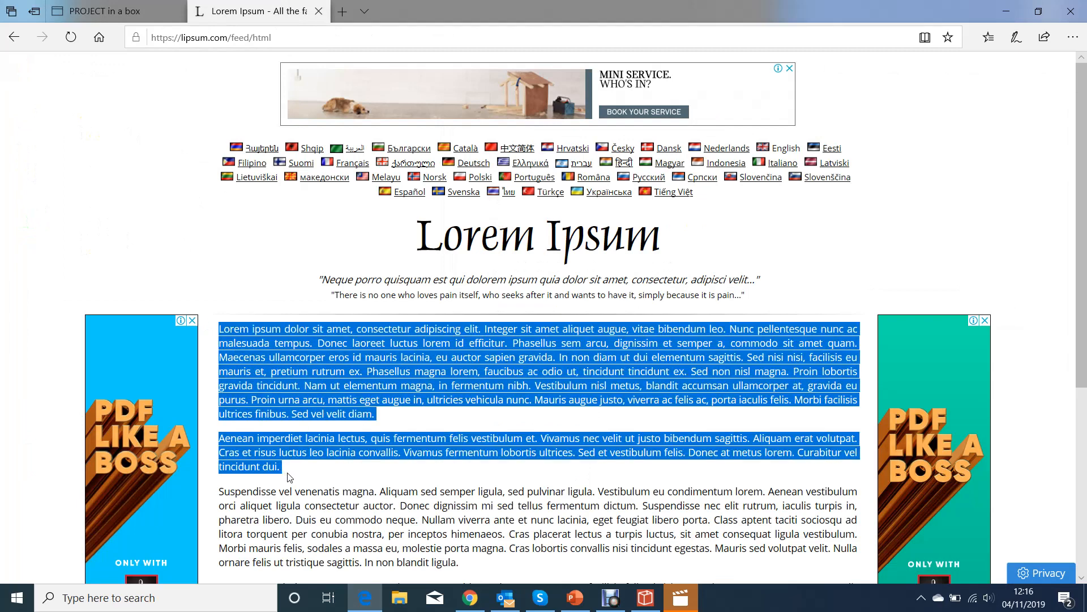
click(121, 6)
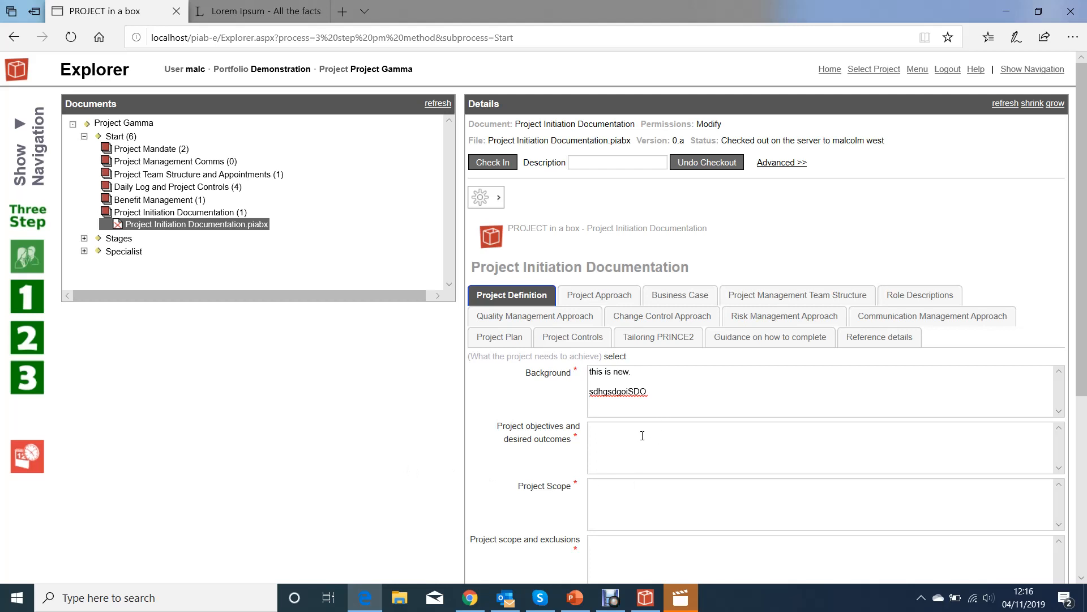
Paste the two Lorem ipsum paragraphs into Project objectives and desired outcomes.
key(ctrl+v)
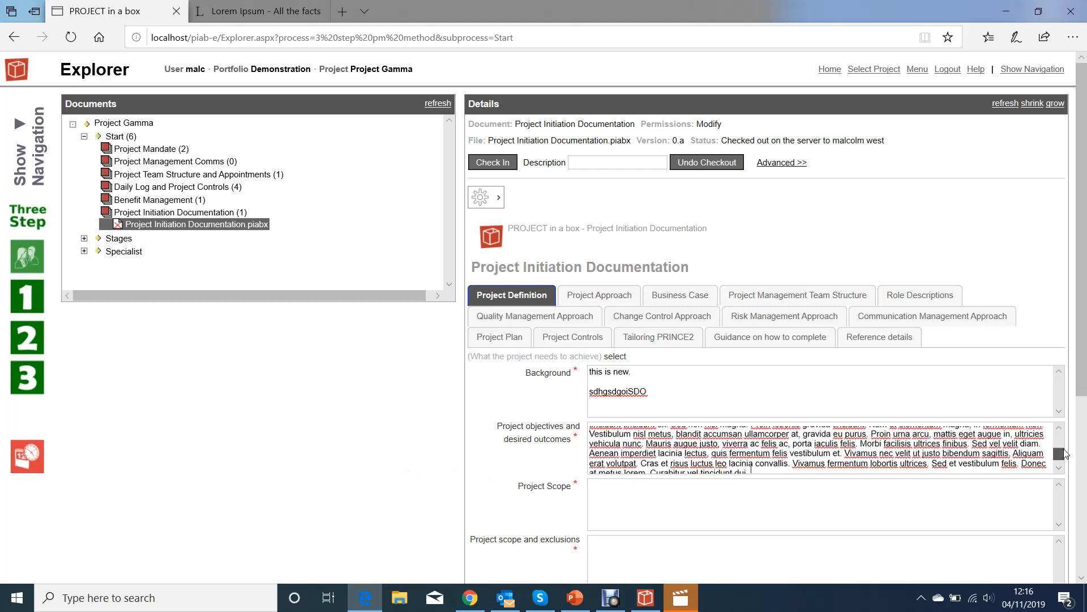
drag(1059, 453, 1066, 420)
click(854, 440)
scroll(854, 448, down, 1)
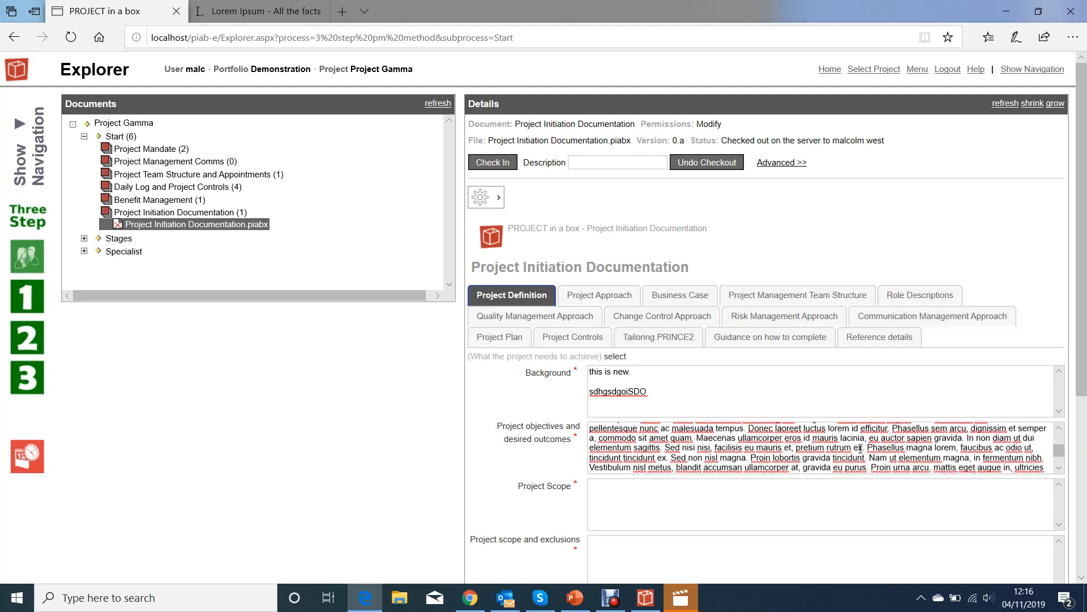
click(803, 485)
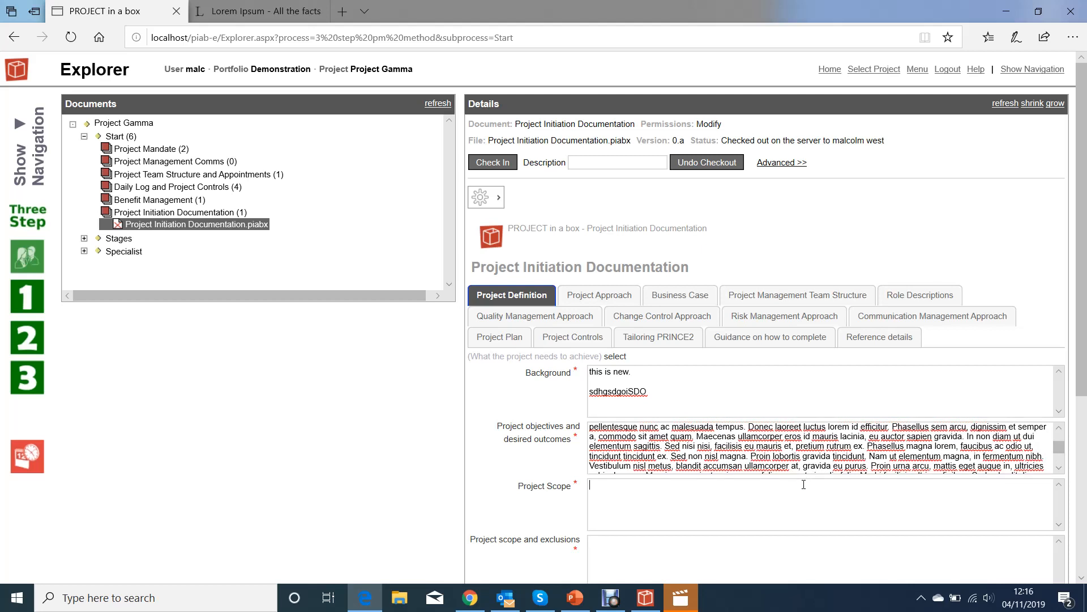
Go through Project Approach and Business Case to Project Management Team Structure's Organisation Chart area.
click(600, 300)
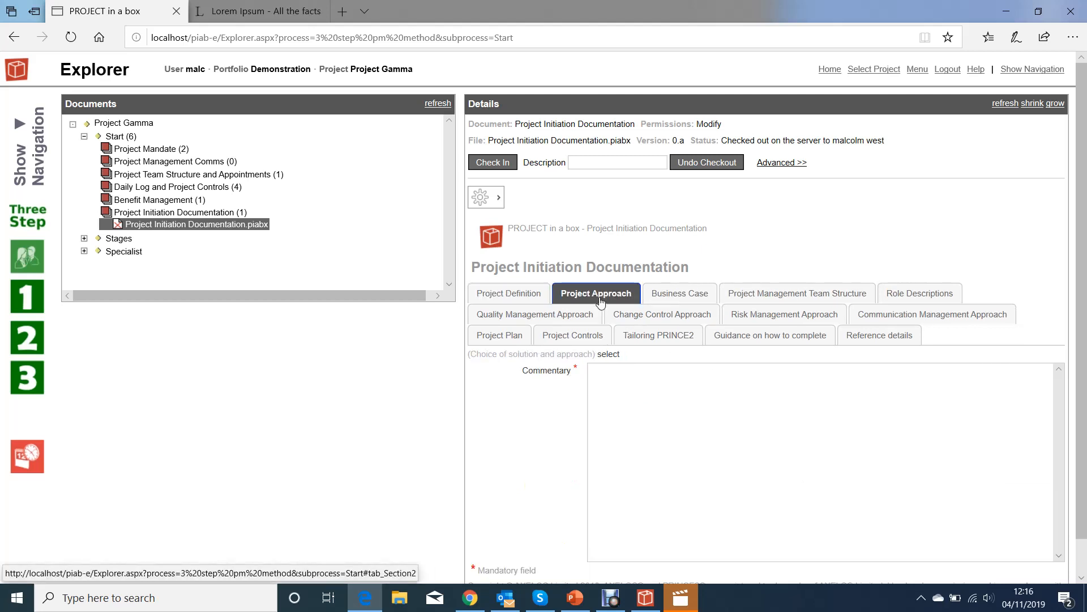
click(670, 295)
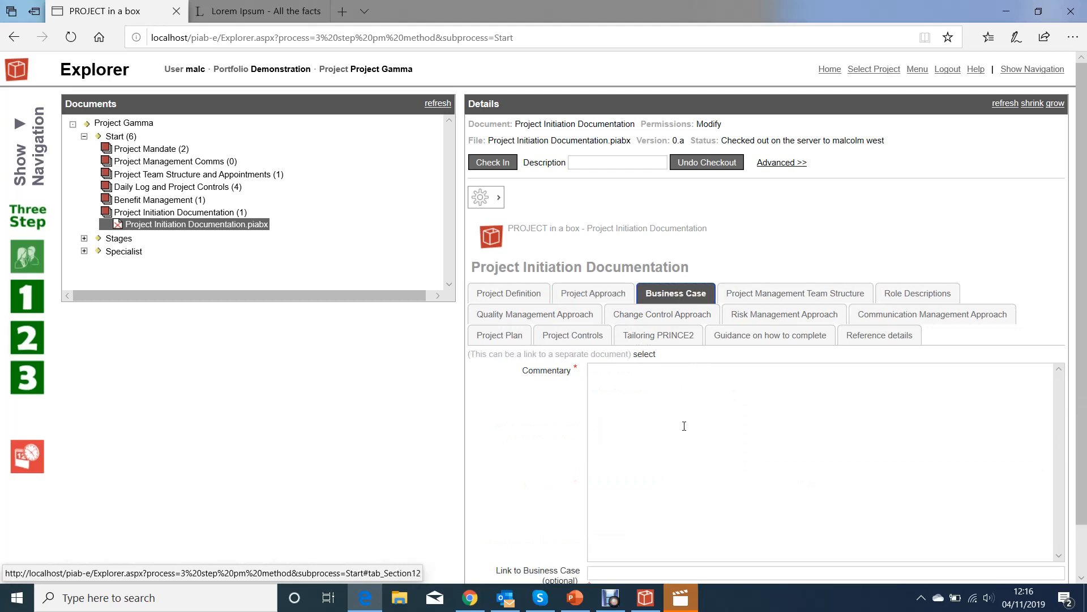
click(753, 294)
scroll(750, 420, down, 4)
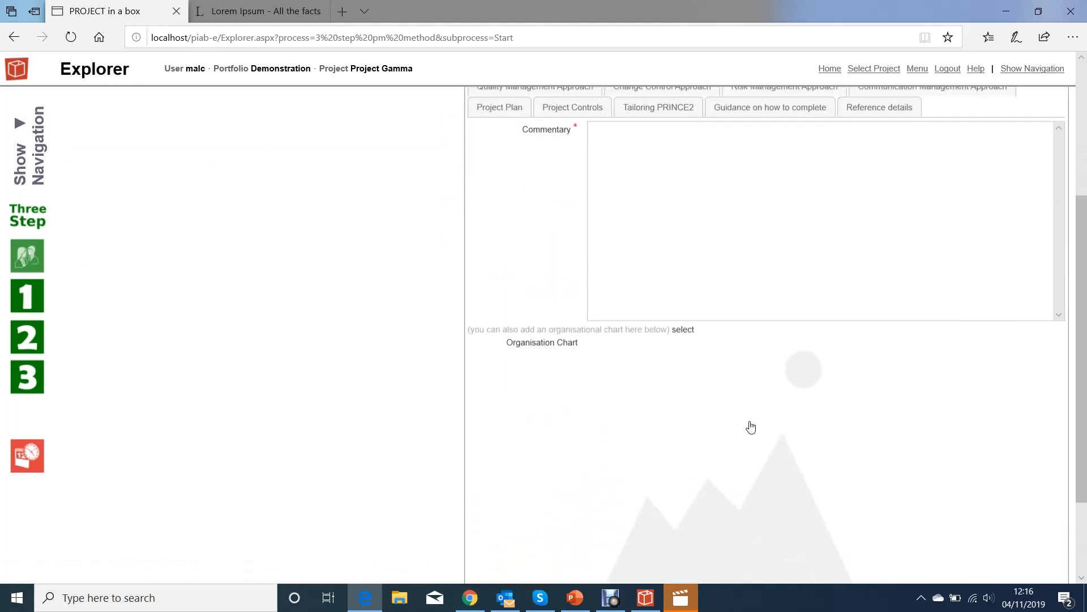
scroll(751, 426, up, 4)
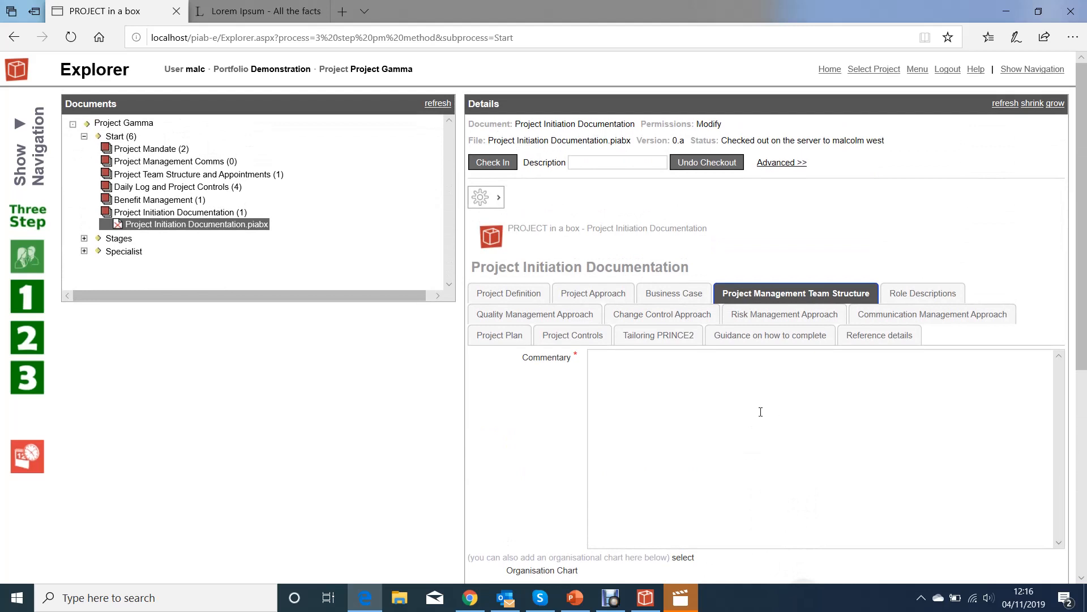
scroll(772, 297, down, 6)
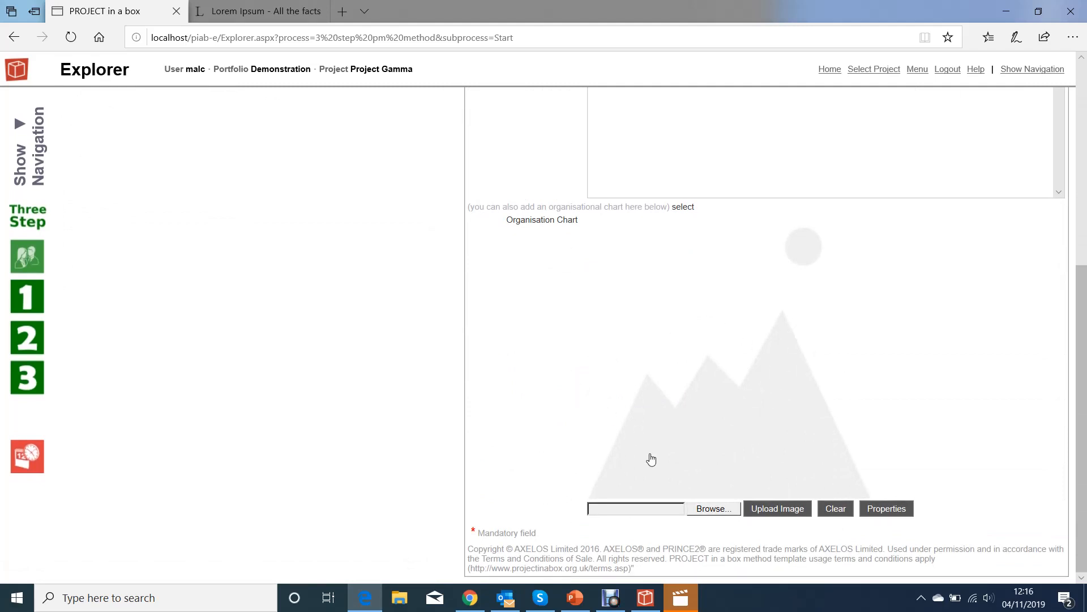
Choose office layout.jpg from the example files folder as the organisation chart image.
click(715, 510)
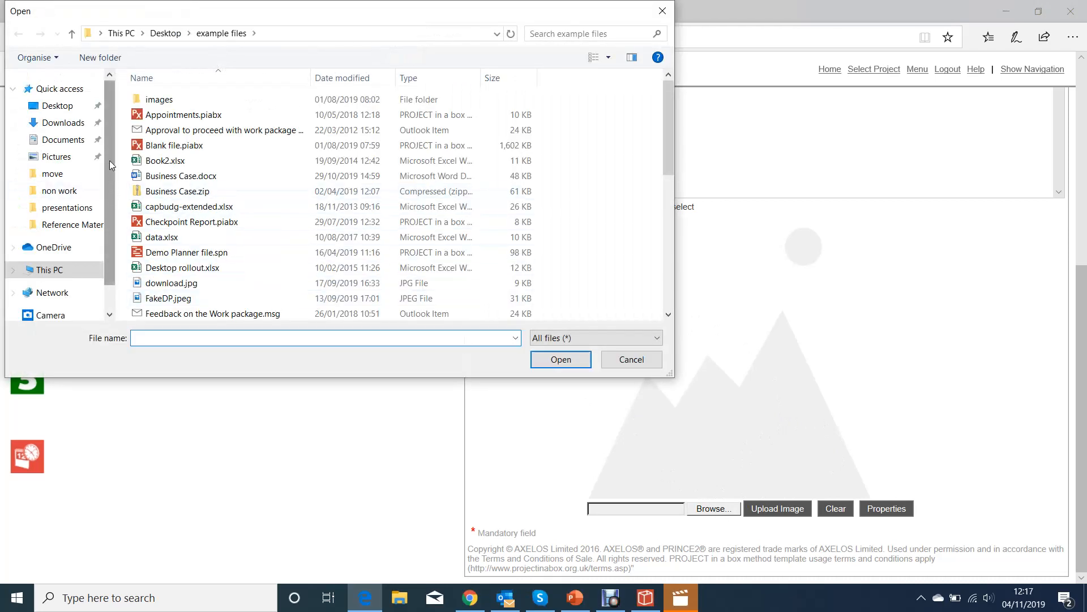
drag(108, 101, 112, 204)
click(165, 101)
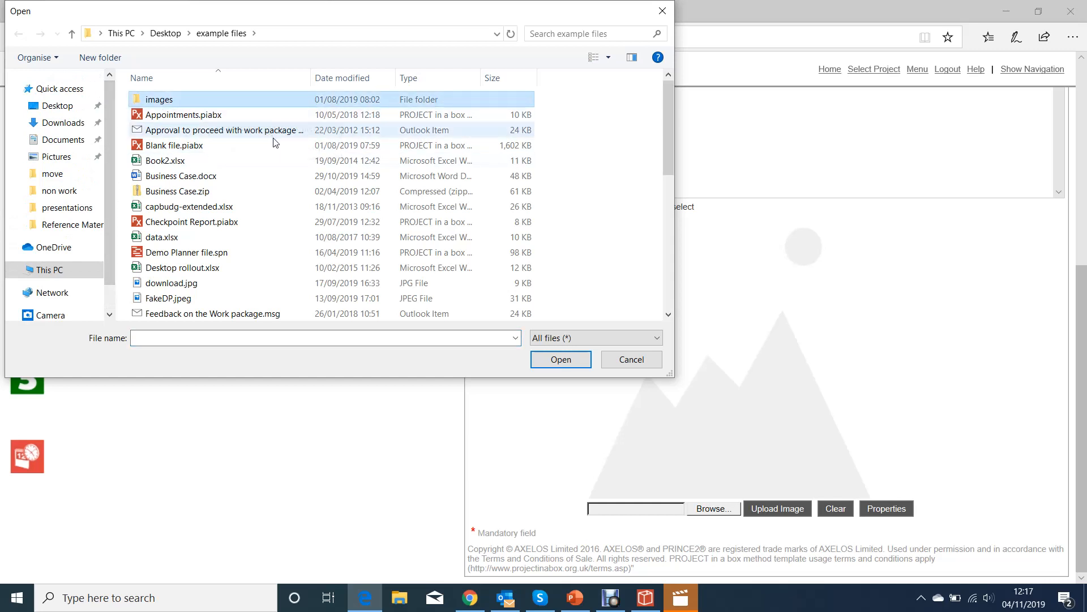
key(Return)
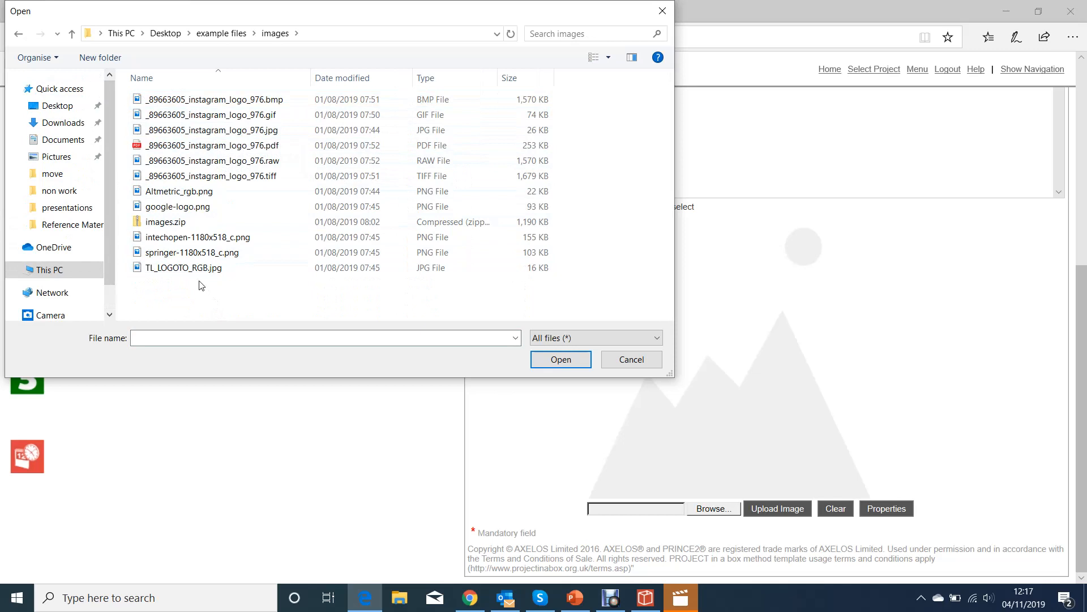
click(215, 34)
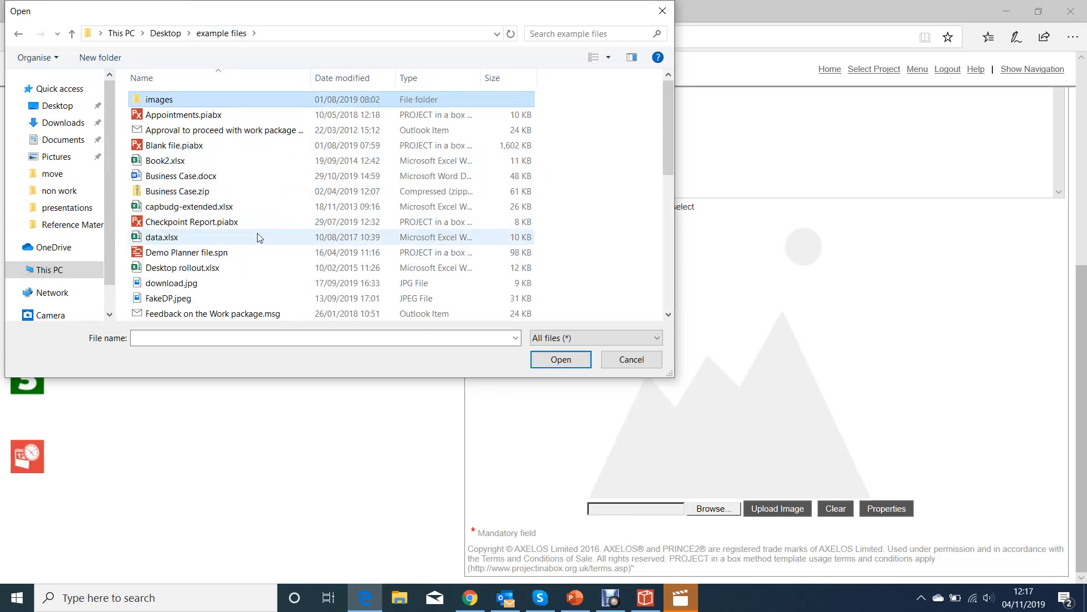
scroll(250, 269, down, 4)
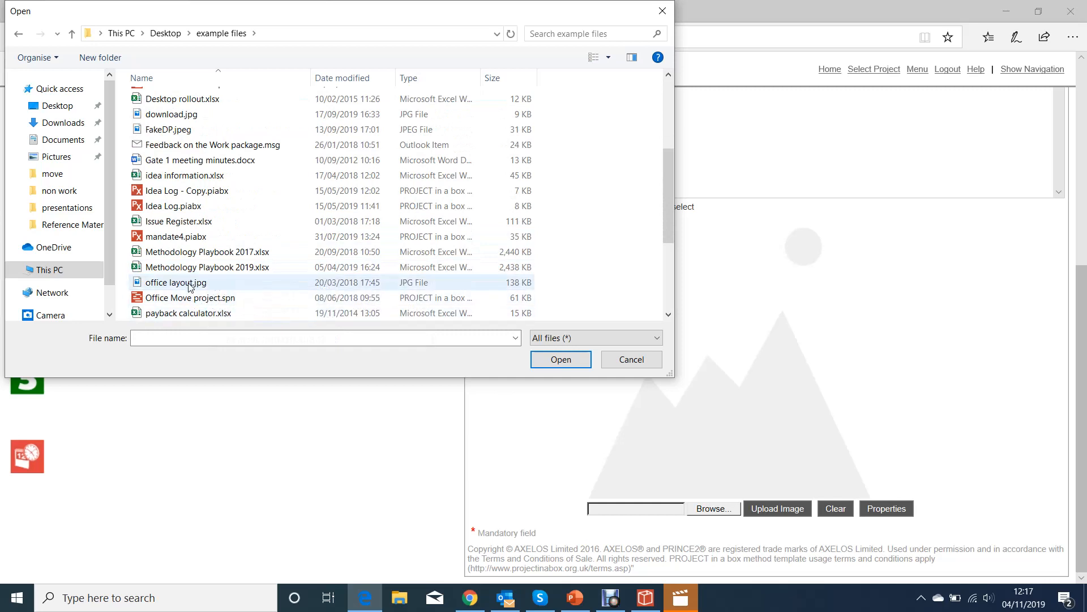
click(191, 283)
click(544, 364)
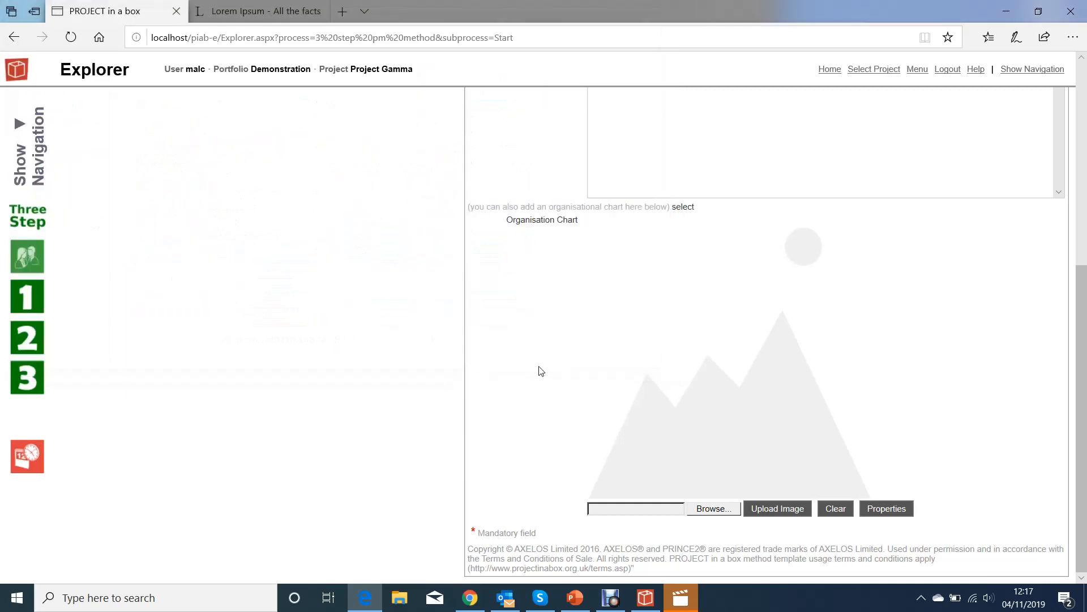
Upload the office floor plan as the Organisation Chart and show its Image Properties.
click(778, 513)
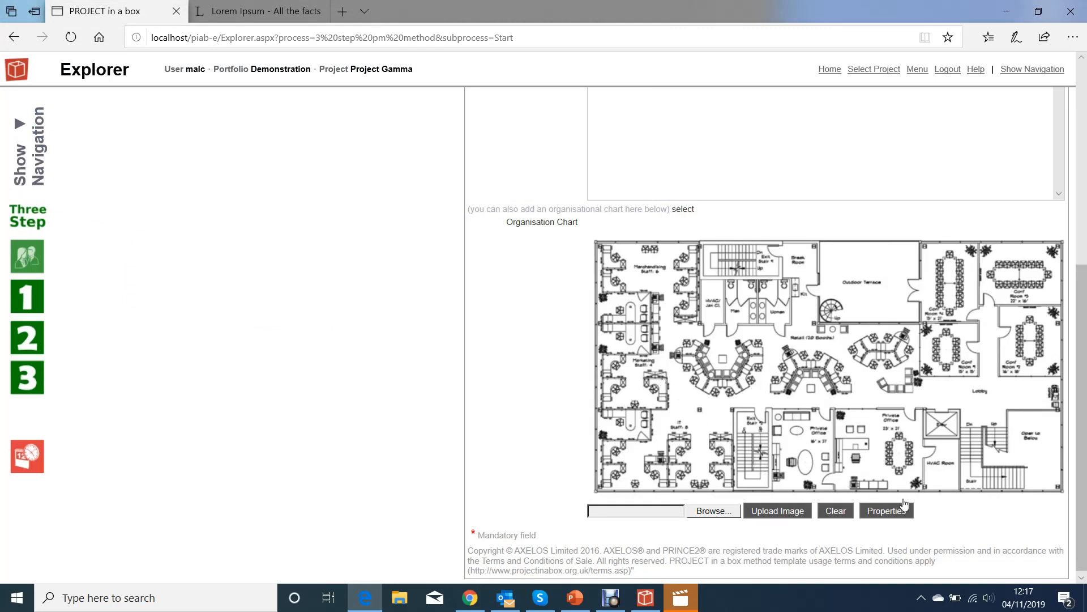
click(886, 511)
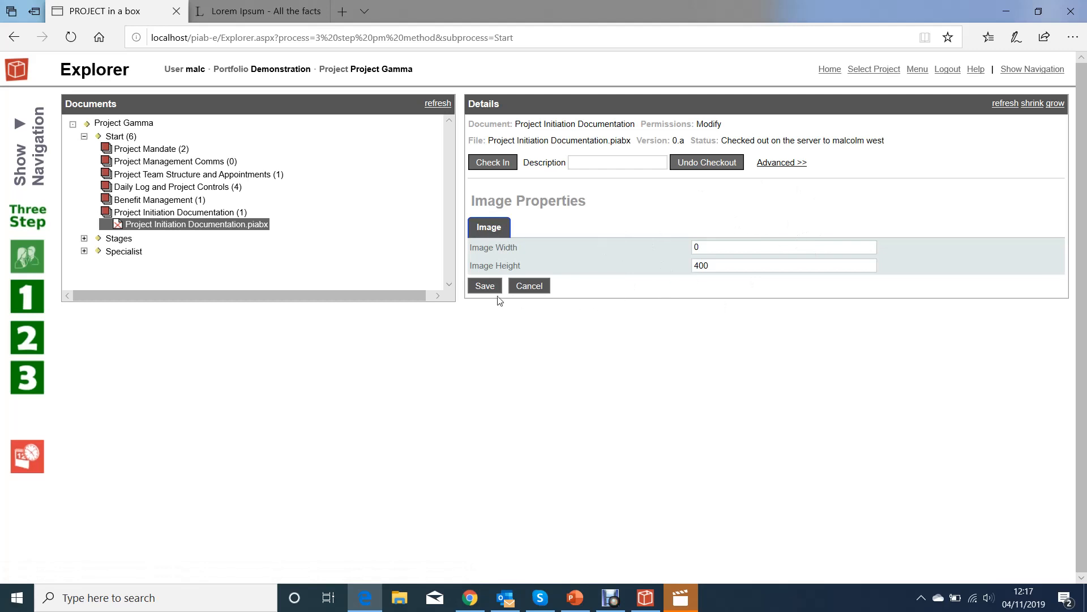
Save the chart image at width 0 and height 400, then reopen and cancel Image Properties.
click(485, 286)
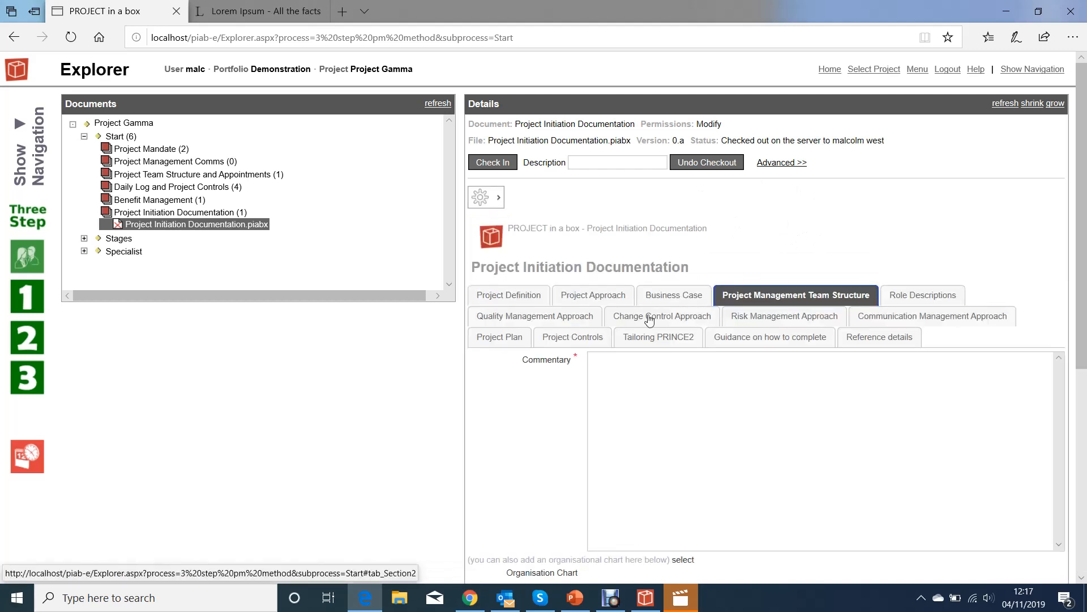
scroll(877, 376, down, 4)
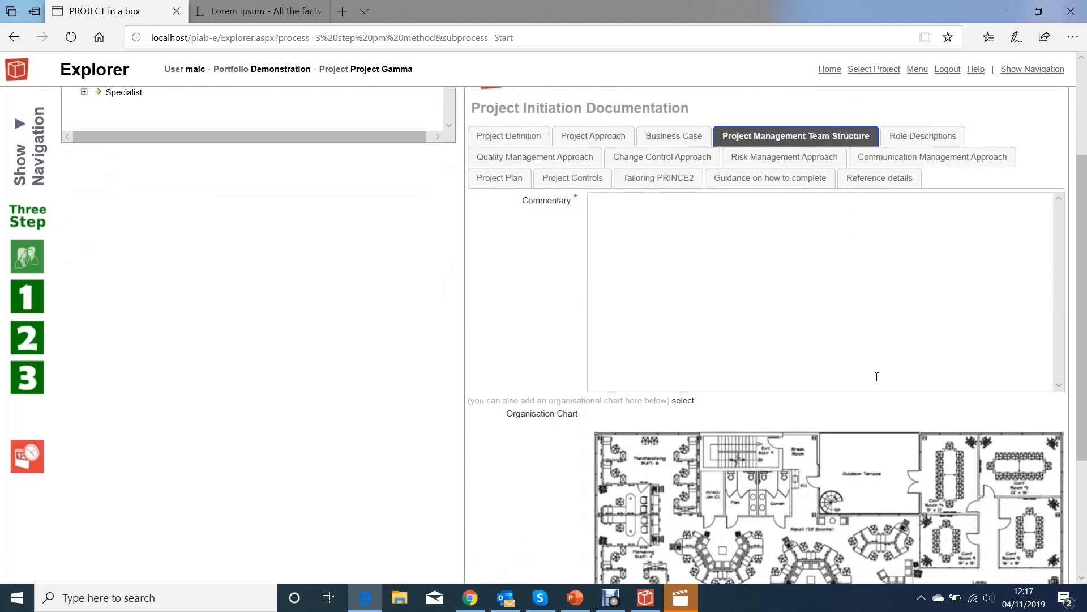
scroll(862, 377, up, 3)
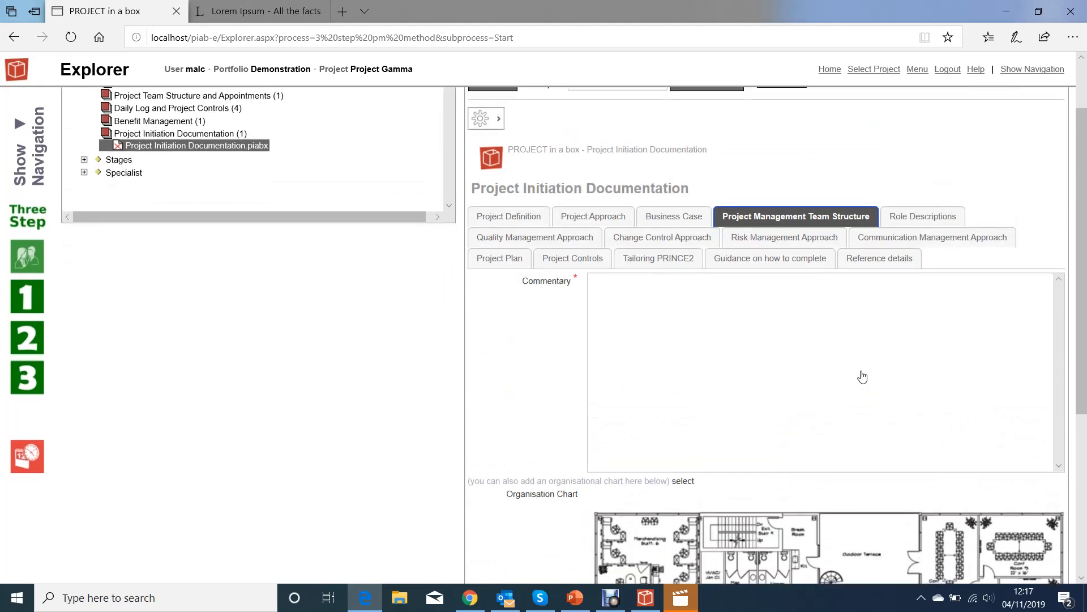
scroll(863, 376, down, 5)
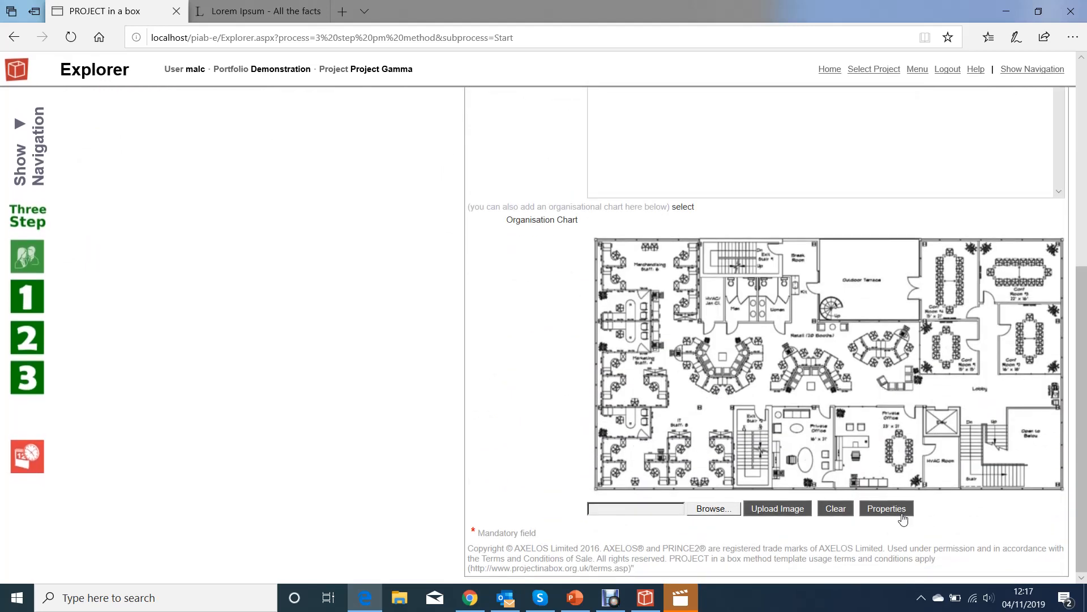
click(886, 509)
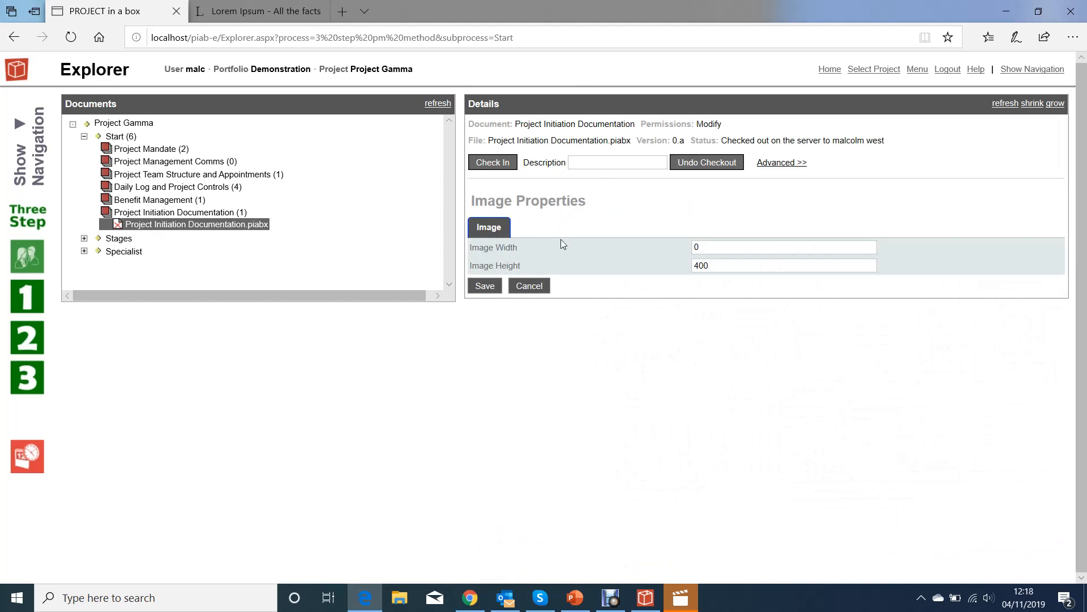
click(529, 286)
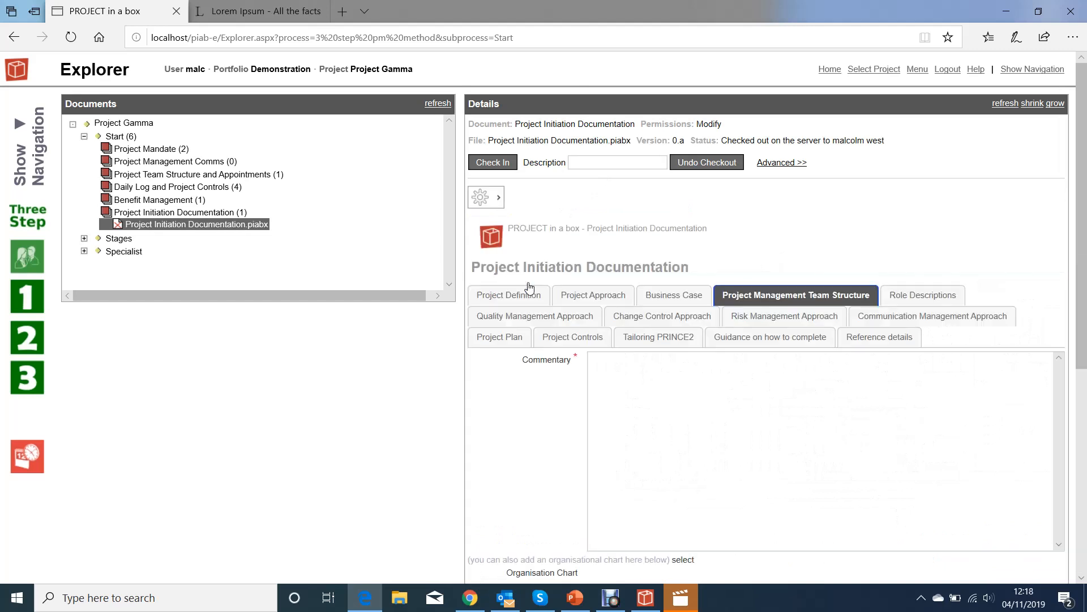
scroll(748, 487, down, 4)
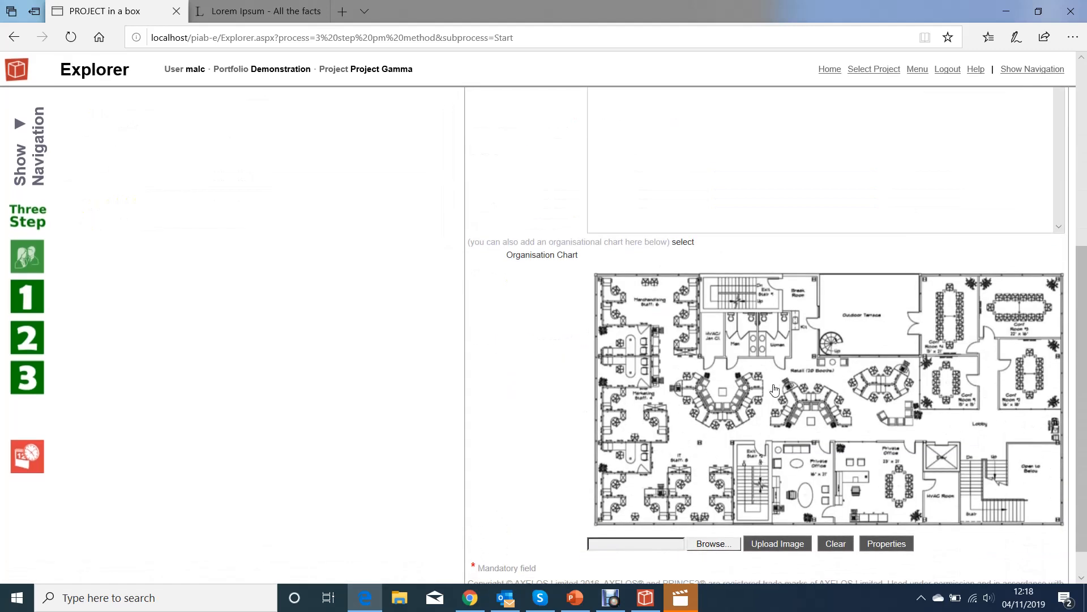
scroll(789, 494, down, 1)
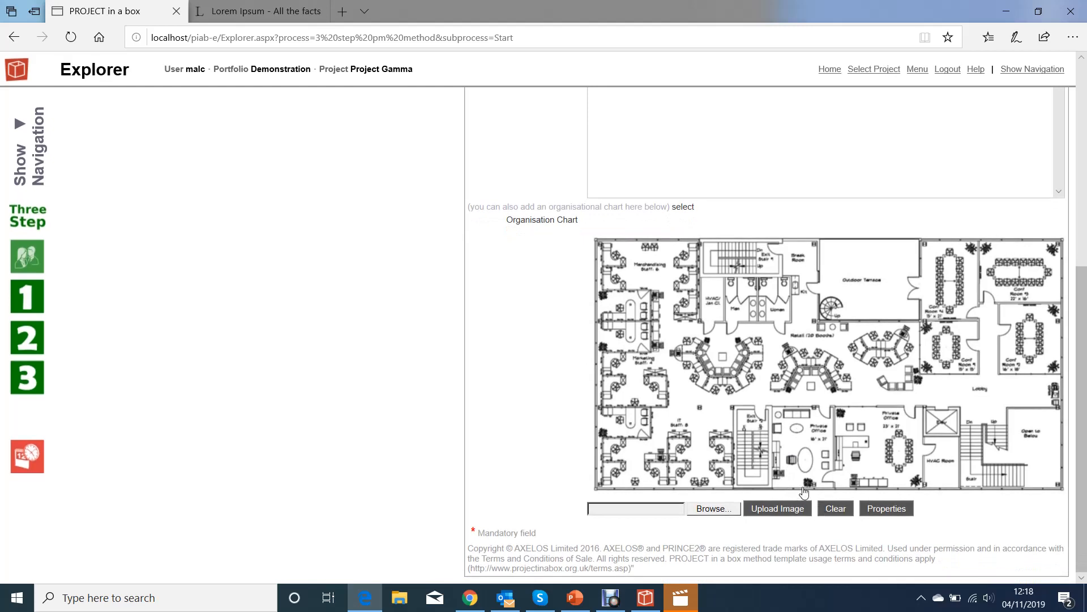
scroll(794, 466, up, 5)
scroll(690, 380, up, 1)
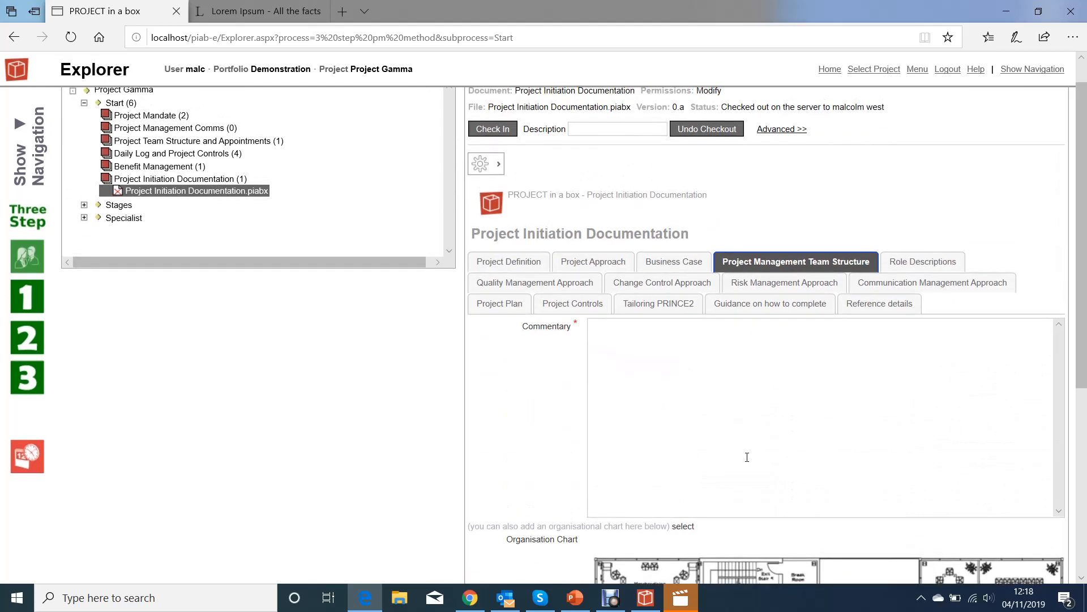
Open the Role Descriptions section, showing Executive and Project Manager as used roles.
click(922, 264)
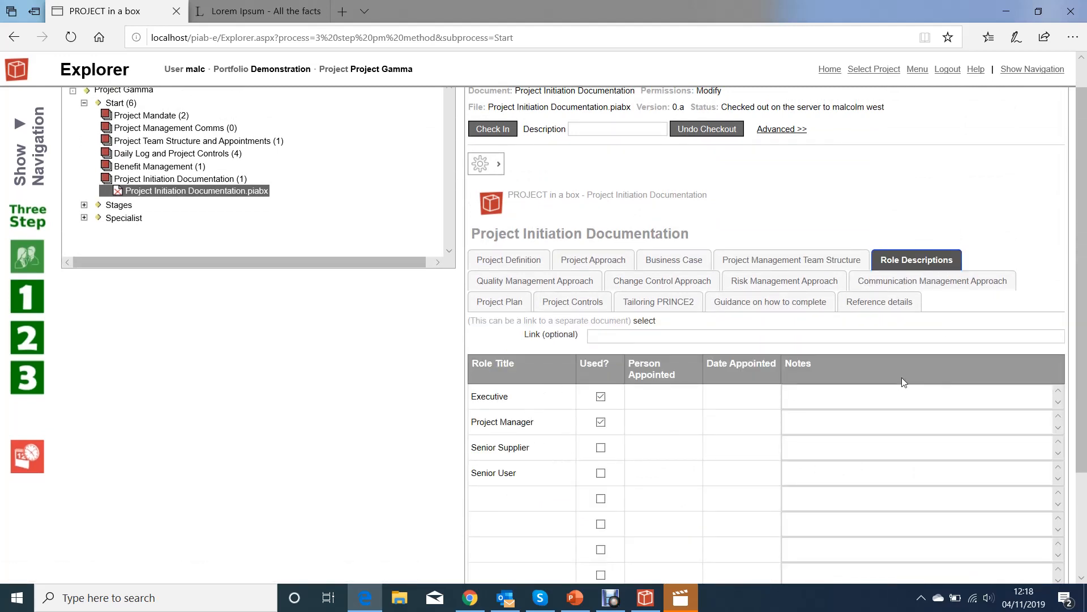
scroll(944, 445, down, 2)
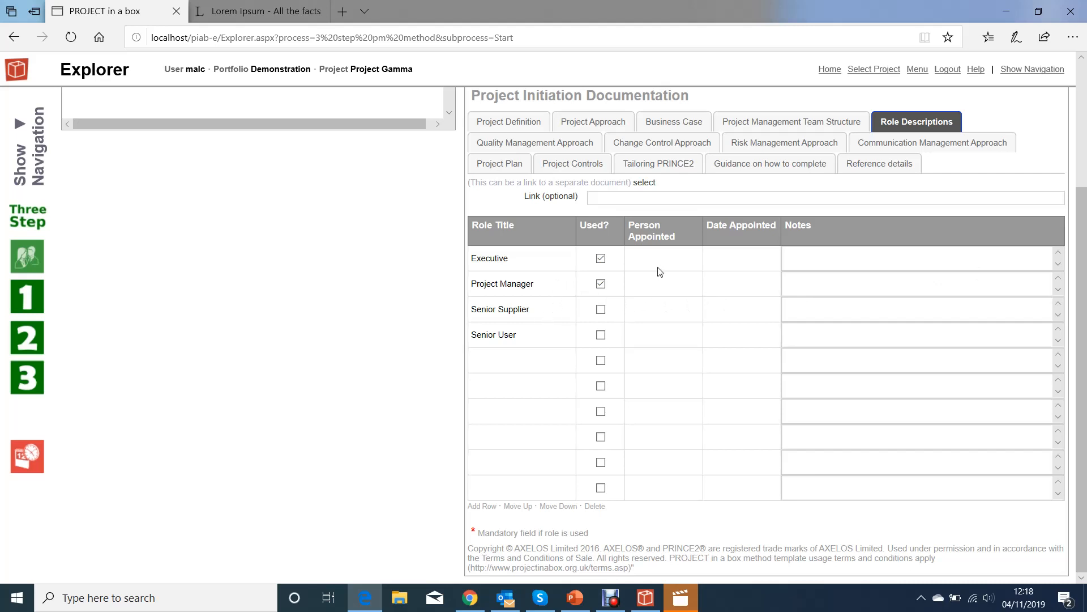
Mark Senior Supplier and Senior User as used, and enter the Executive's appointee and date 2019-11-21.
click(601, 310)
click(601, 334)
click(660, 254)
click(739, 262)
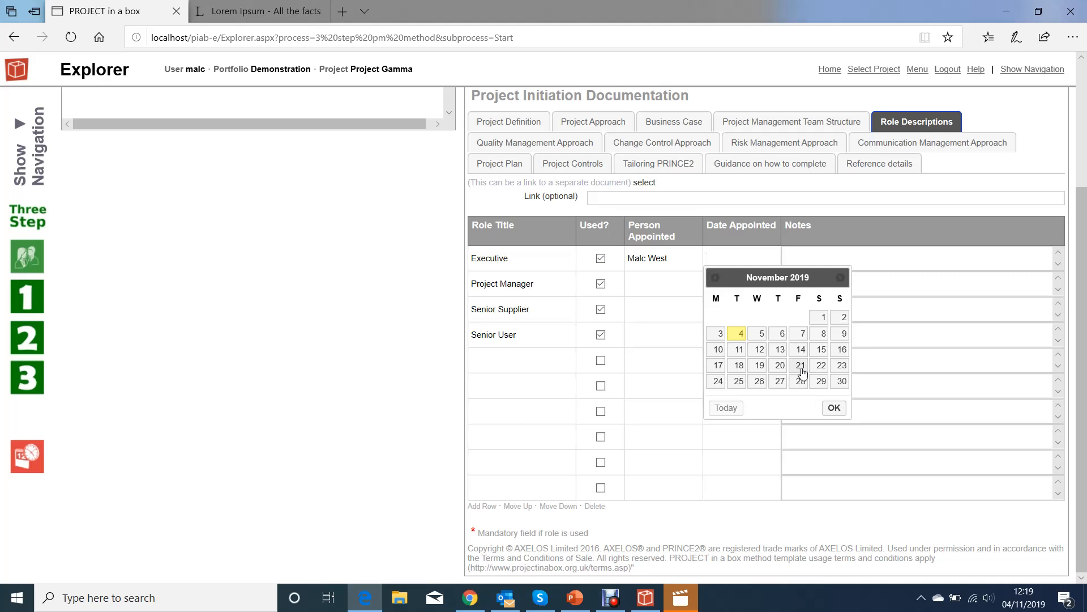
click(800, 366)
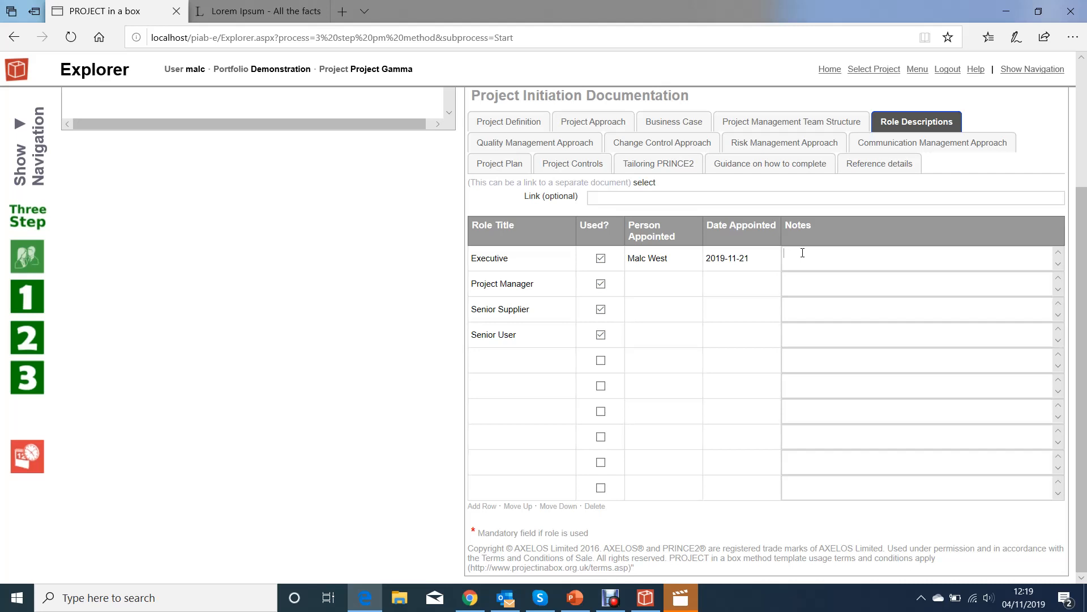
Paste the lorem ipsum placeholder paragraphs into the Executive role's Notes field.
key(ctrl+v)
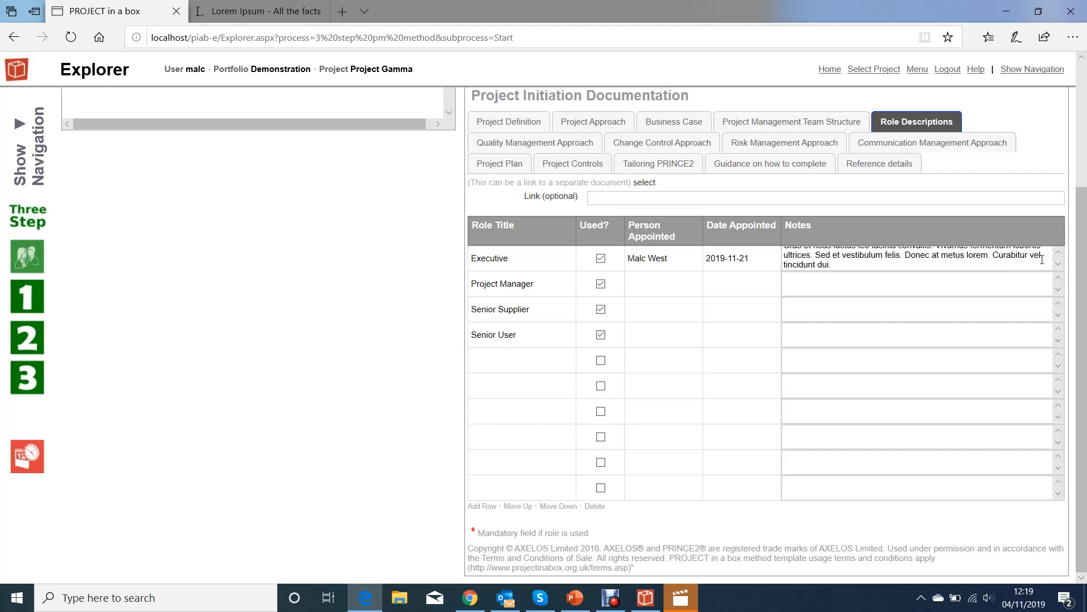
scroll(863, 262, up, 5)
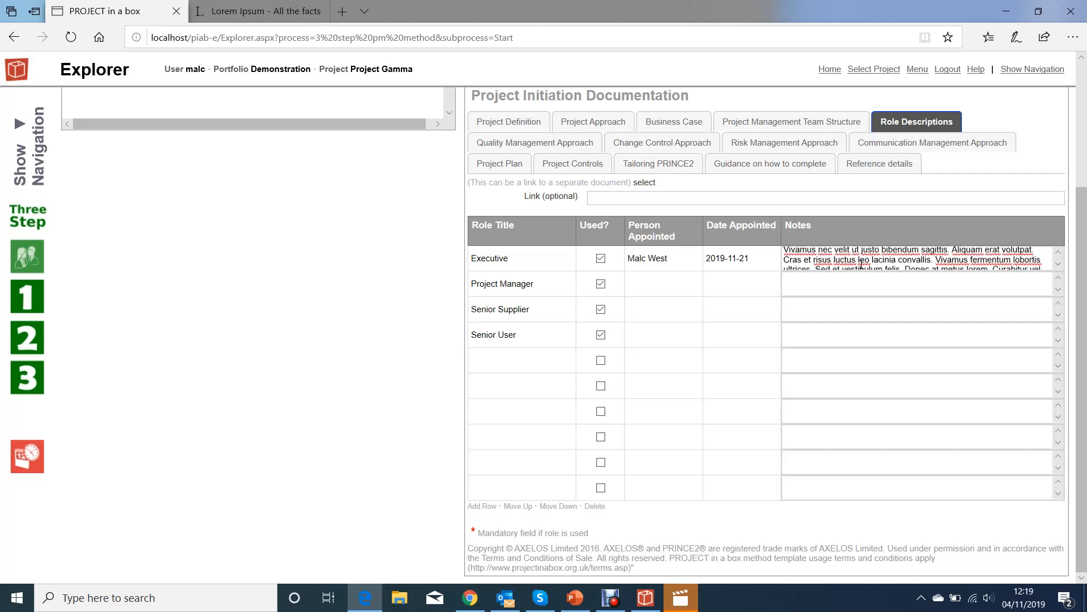
scroll(860, 265, up, 8)
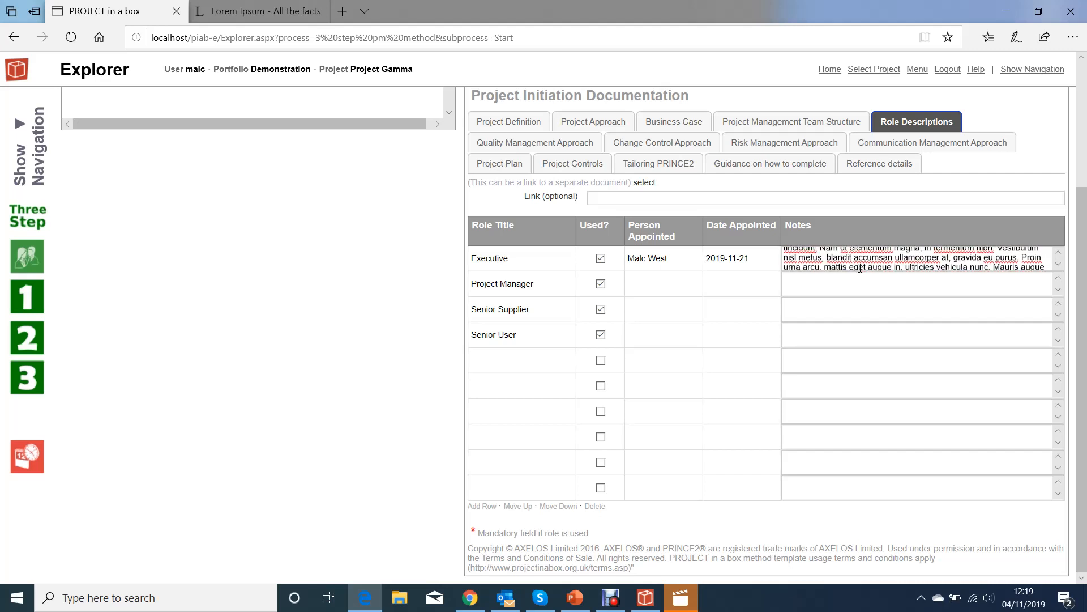
scroll(862, 275, up, 5)
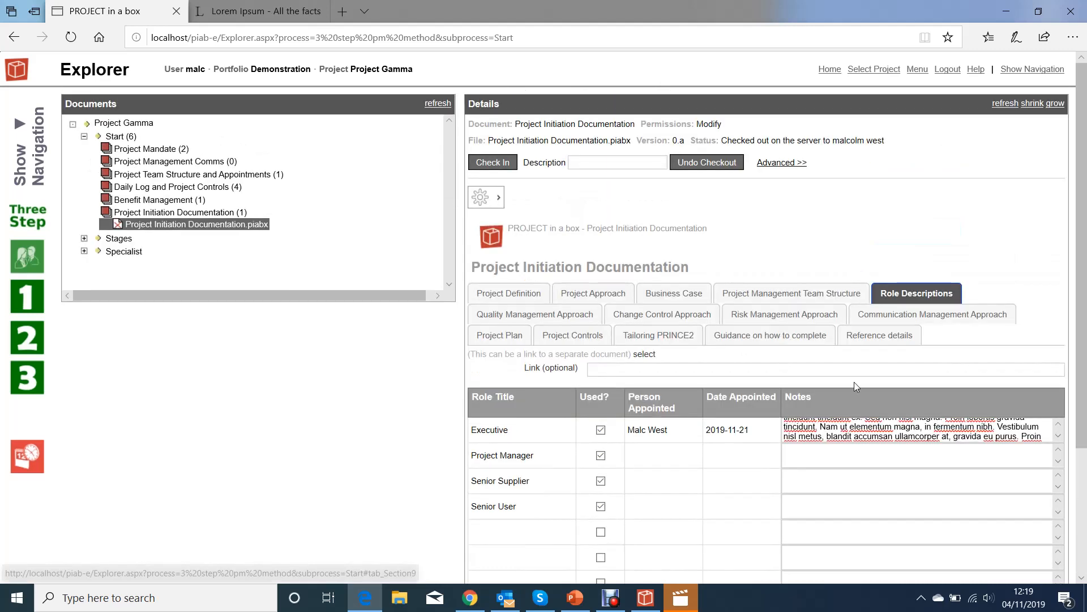
scroll(846, 426, down, 6)
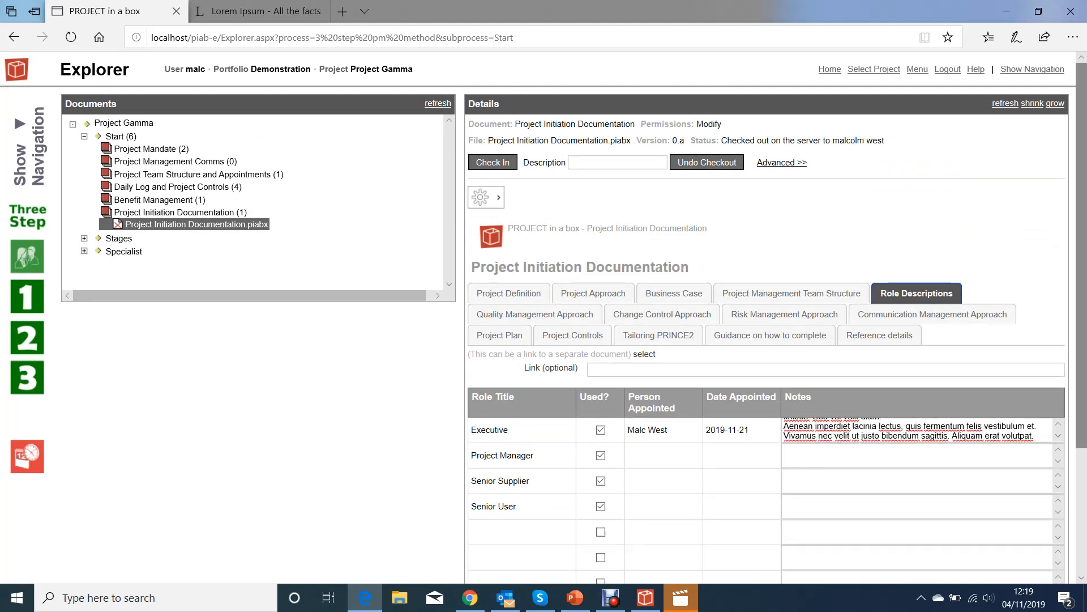
drag(1080, 232, 1083, 292)
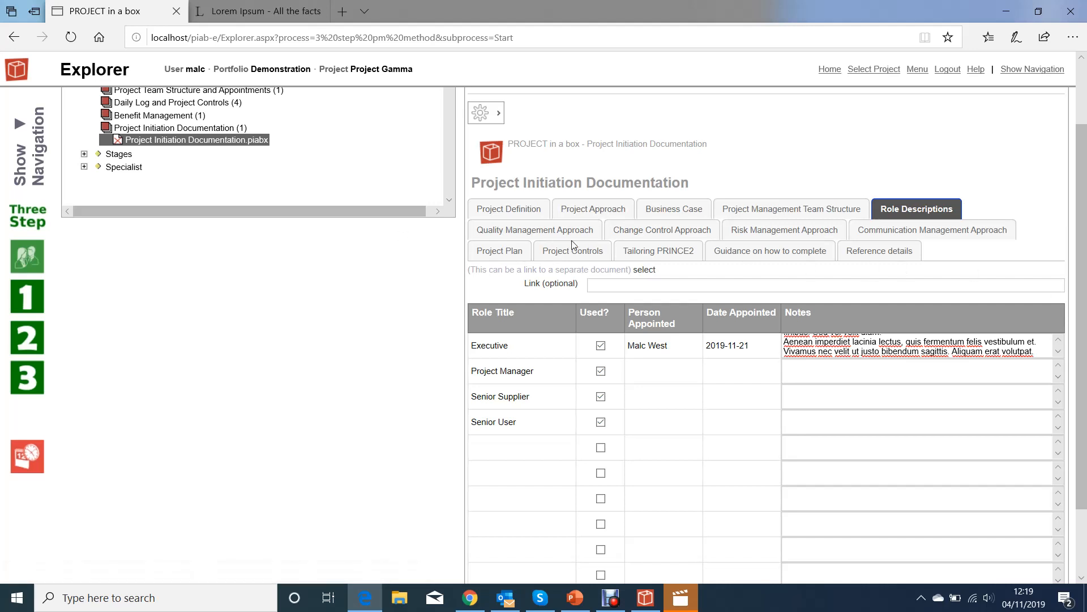
Read the Guidance on how to complete section of the PID form.
click(765, 258)
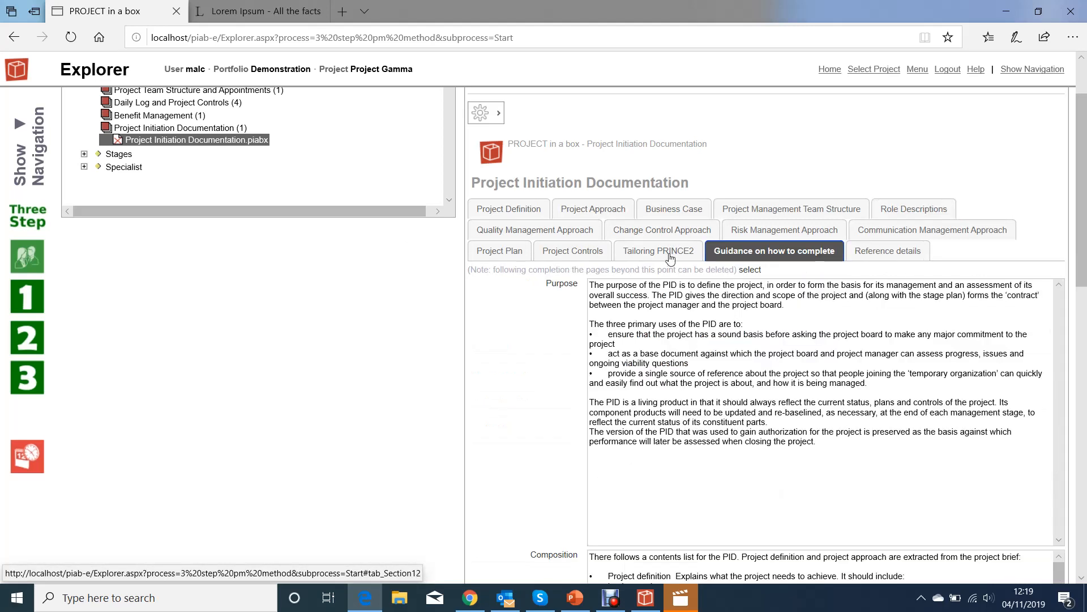
click(646, 254)
click(766, 299)
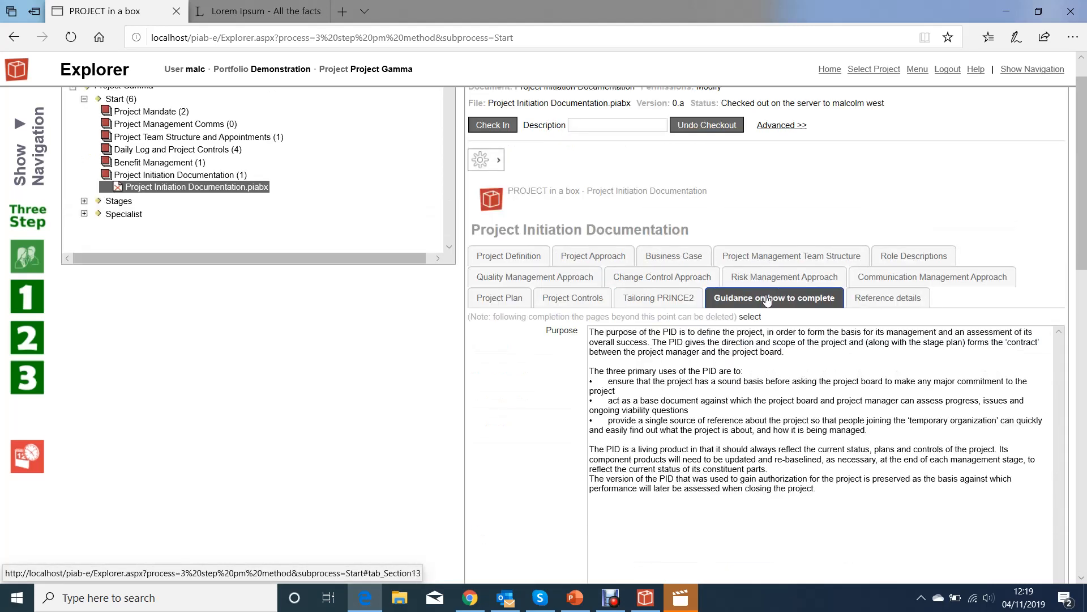
scroll(722, 378, down, 2)
scroll(722, 379, down, 2)
scroll(722, 378, up, 4)
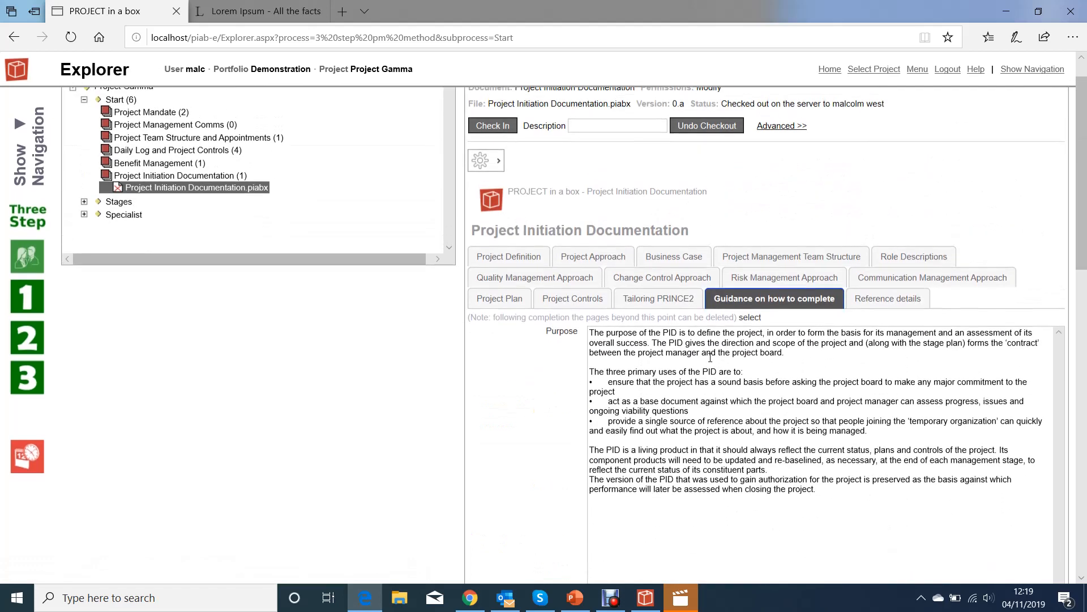
Go through Tailoring PRINCE2 to the Project Controls section and review its empty Commentary.
click(657, 300)
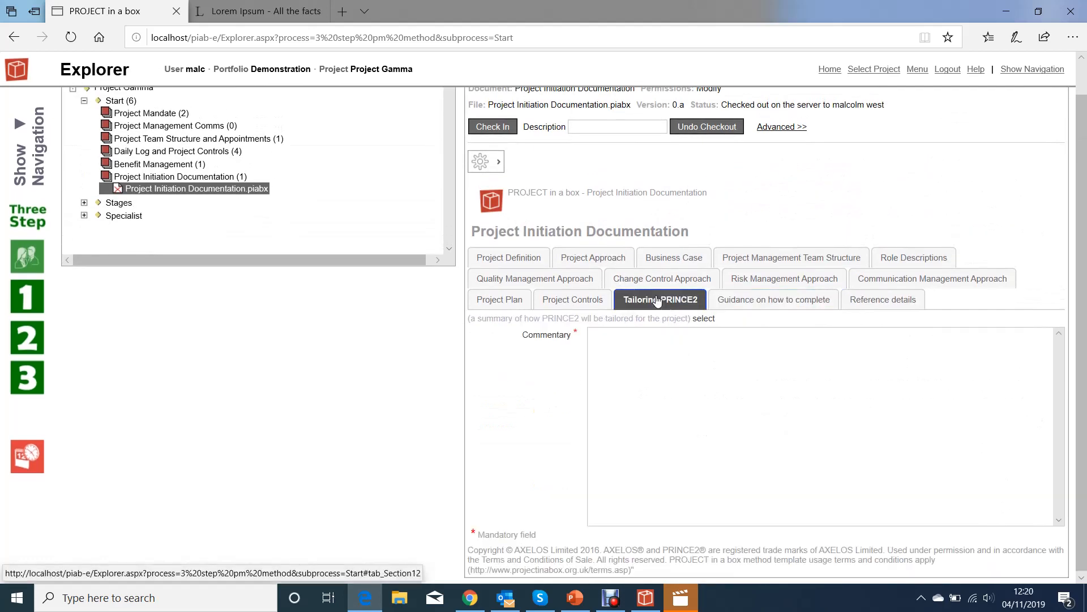
click(572, 301)
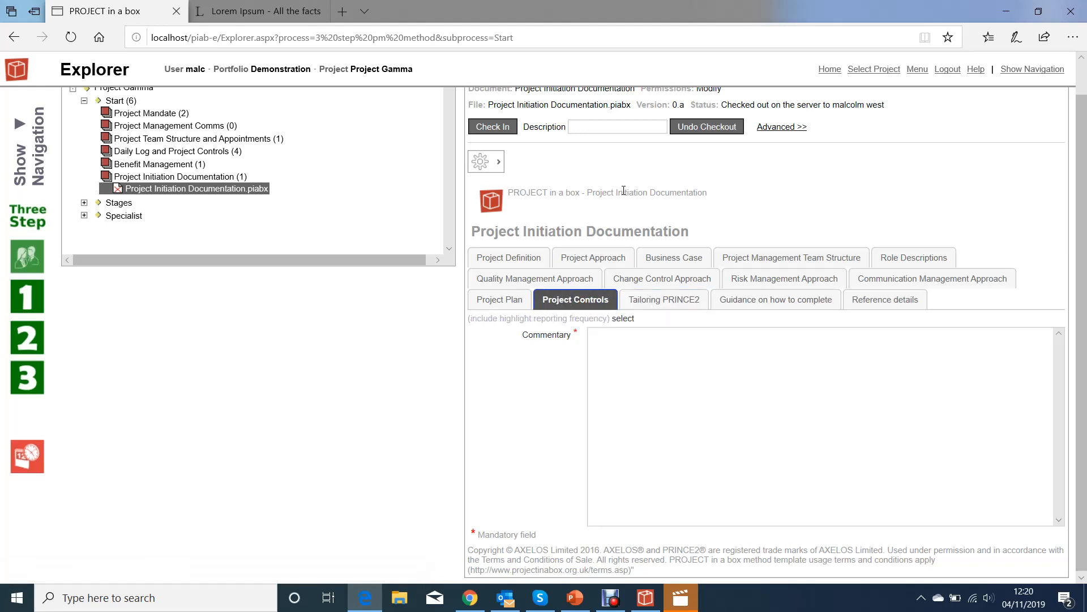
scroll(624, 190, down, 1)
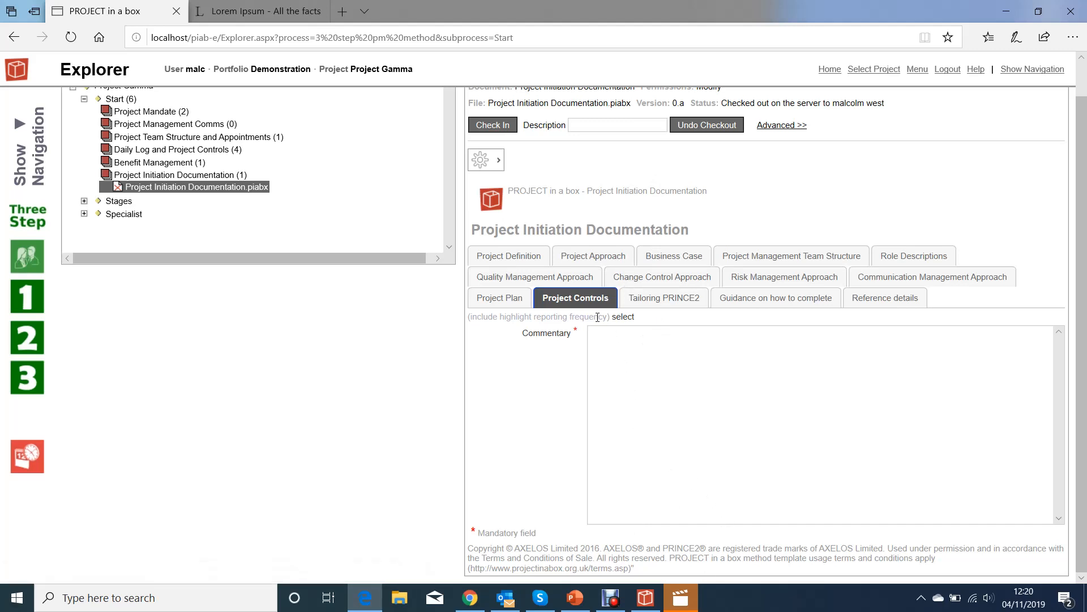
scroll(598, 317, up, 1)
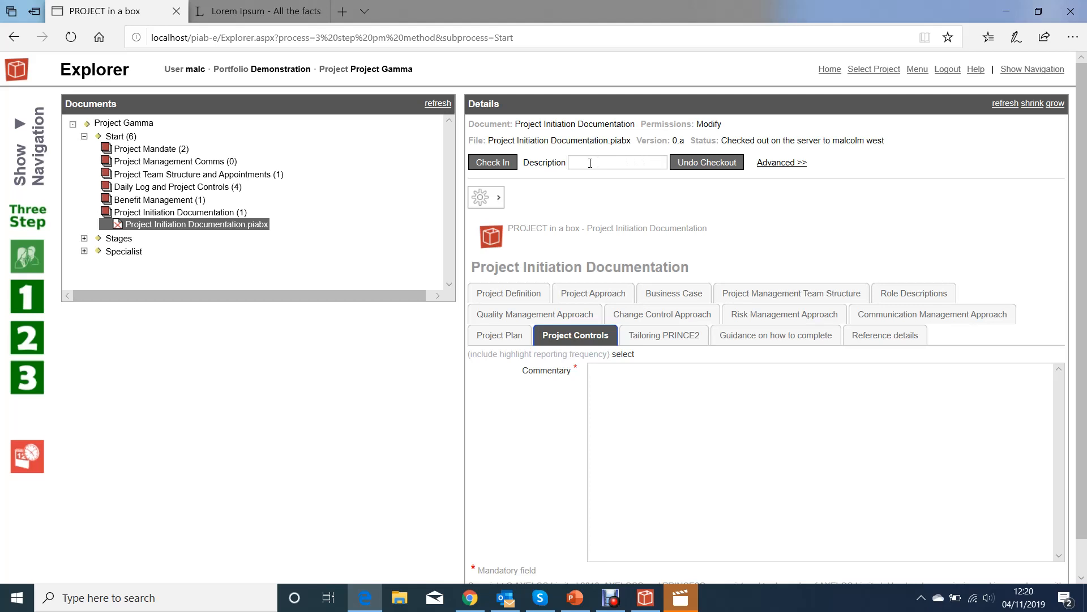
Choose Save Changes from the gear menu and enter 'first draft' as the check-in description.
click(498, 198)
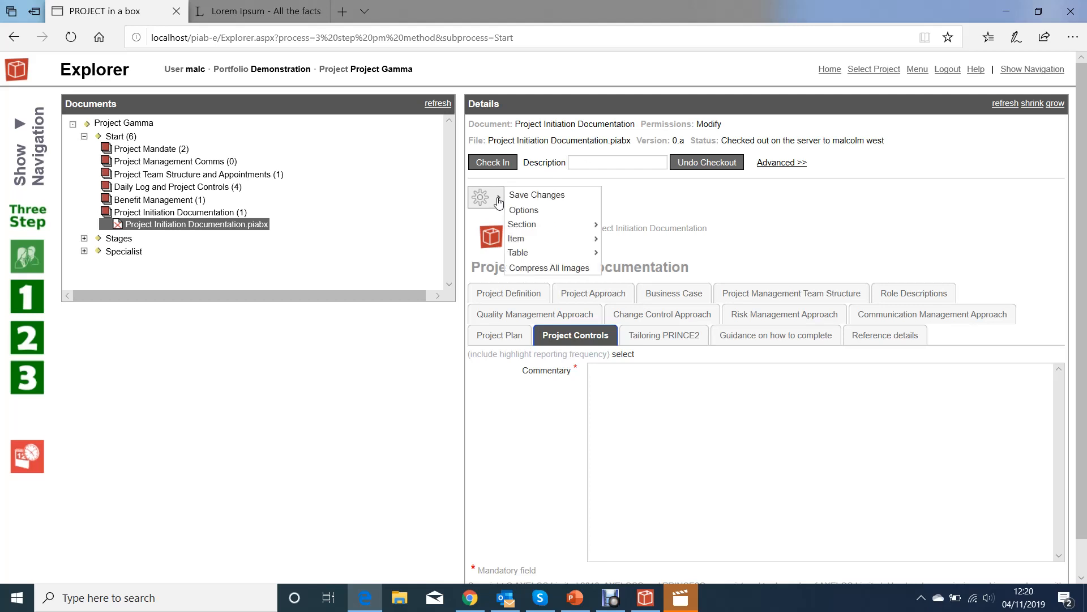
click(532, 196)
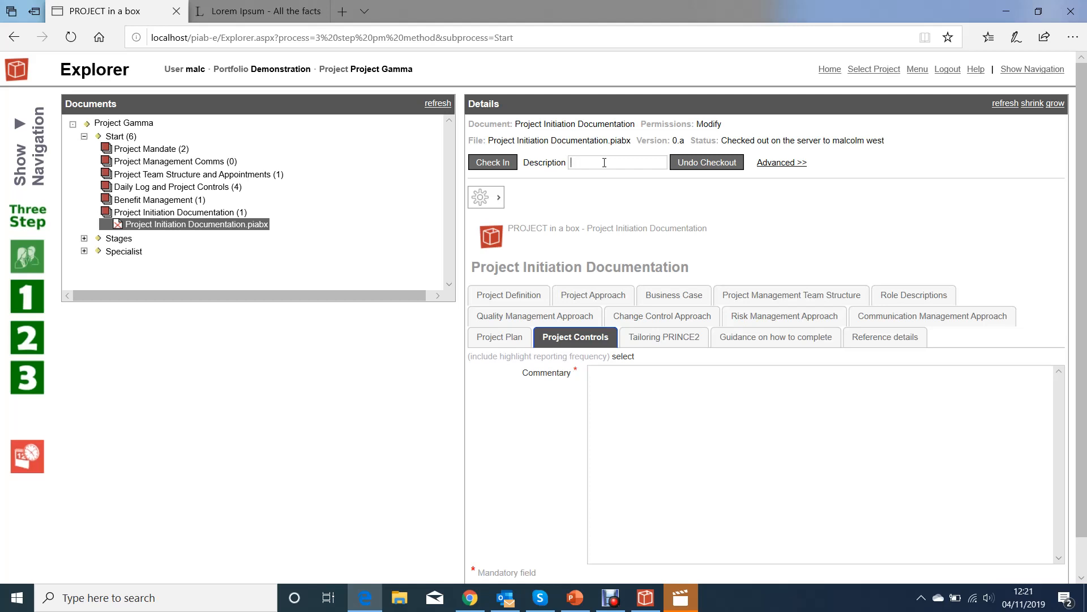
text(first draft)
Check in the Project Initiation Documentation as version 0.b.
click(492, 162)
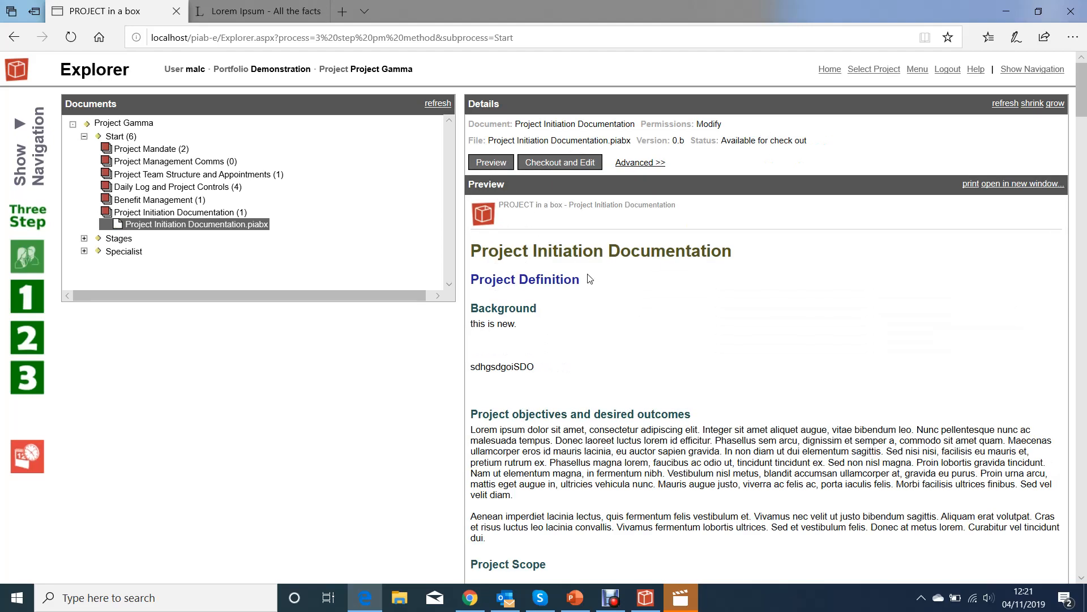
scroll(540, 336, down, 5)
scroll(540, 335, down, 20)
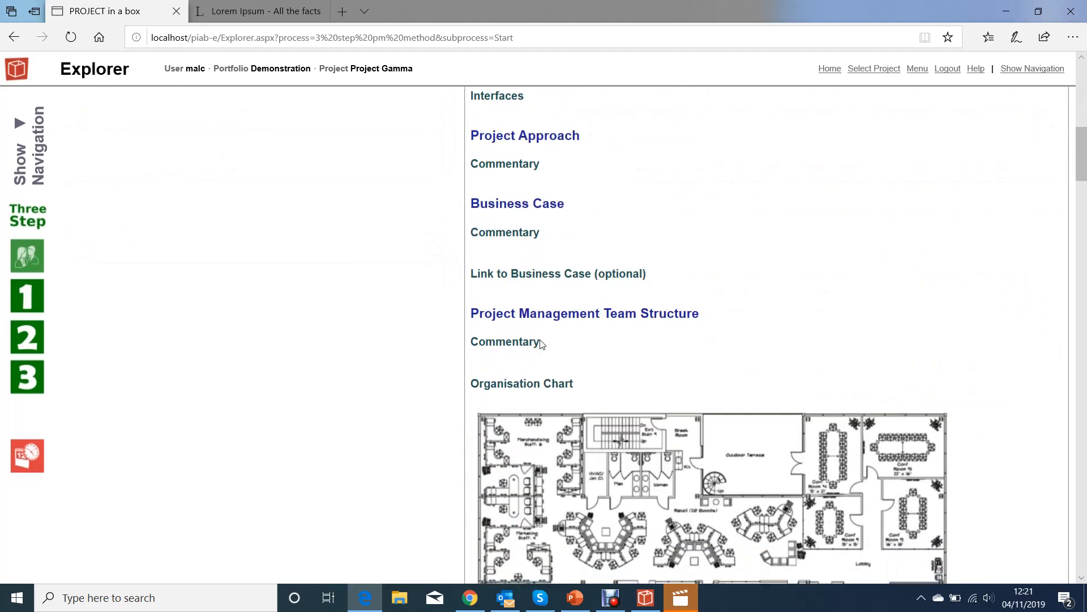
scroll(541, 358, up, 4)
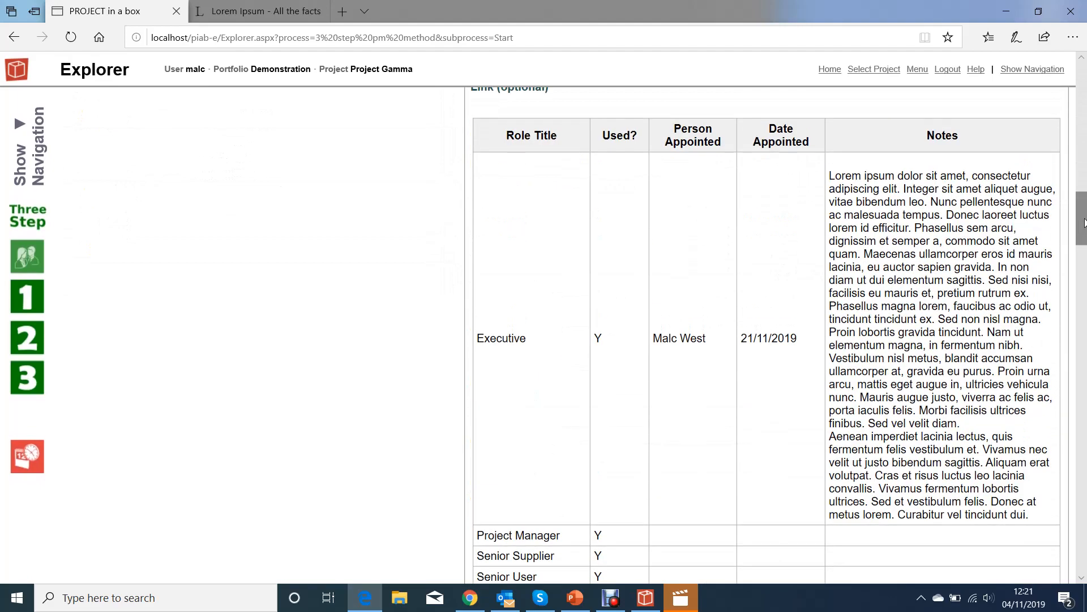
drag(1082, 227, 1082, 90)
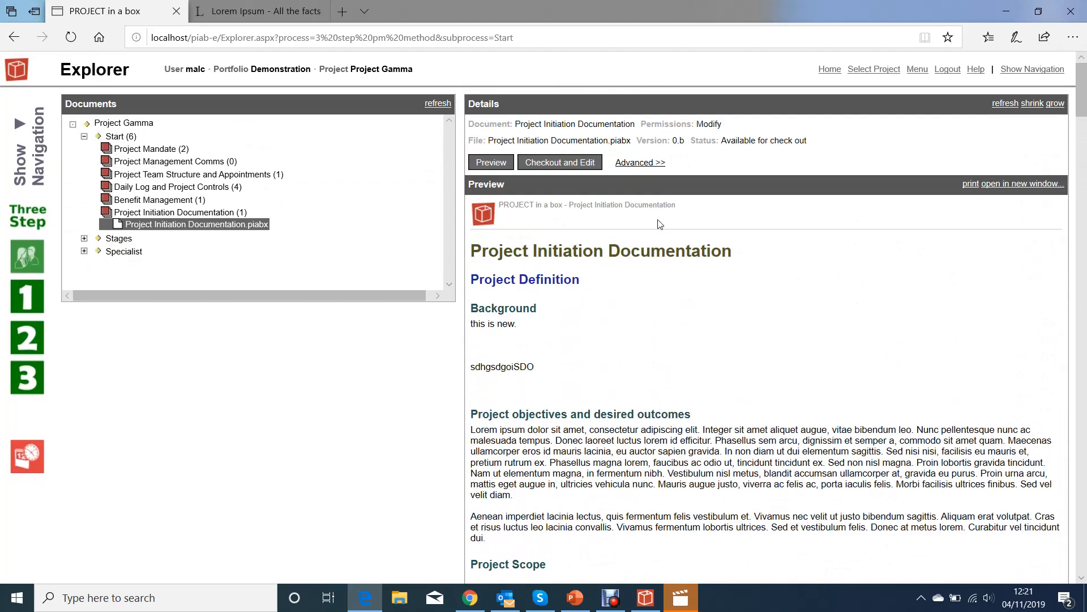
Review the File Version History, return to Basic view, and check the document out for editing.
click(643, 165)
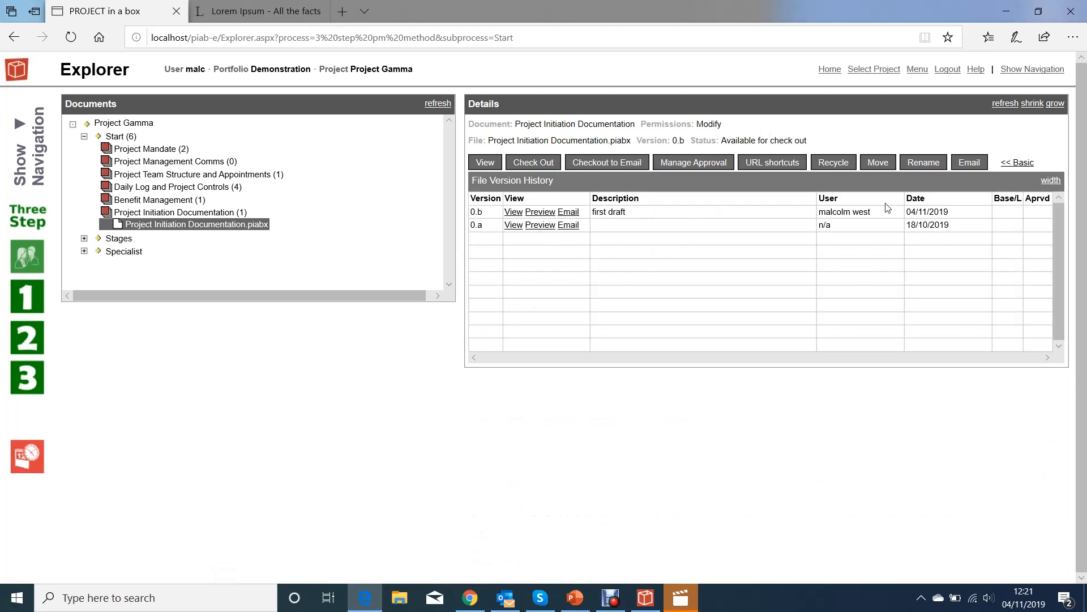
click(1019, 162)
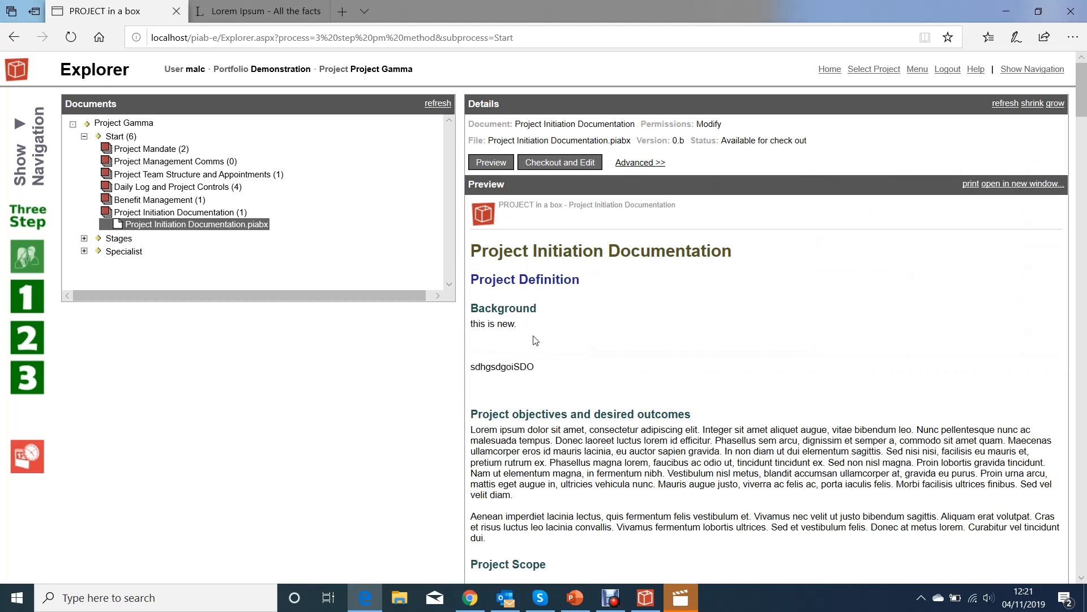
click(561, 164)
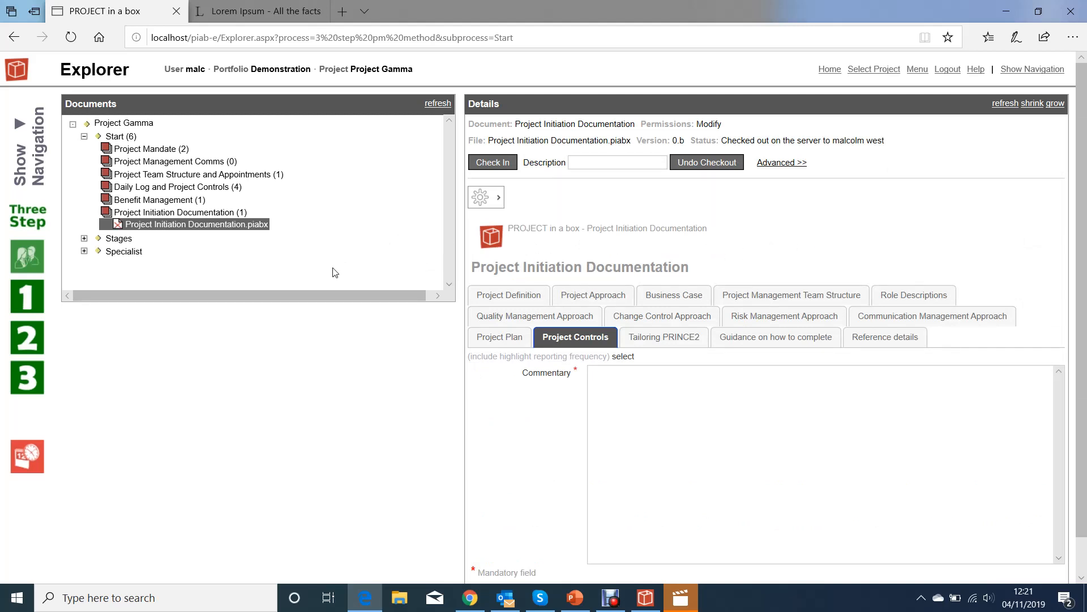
click(178, 174)
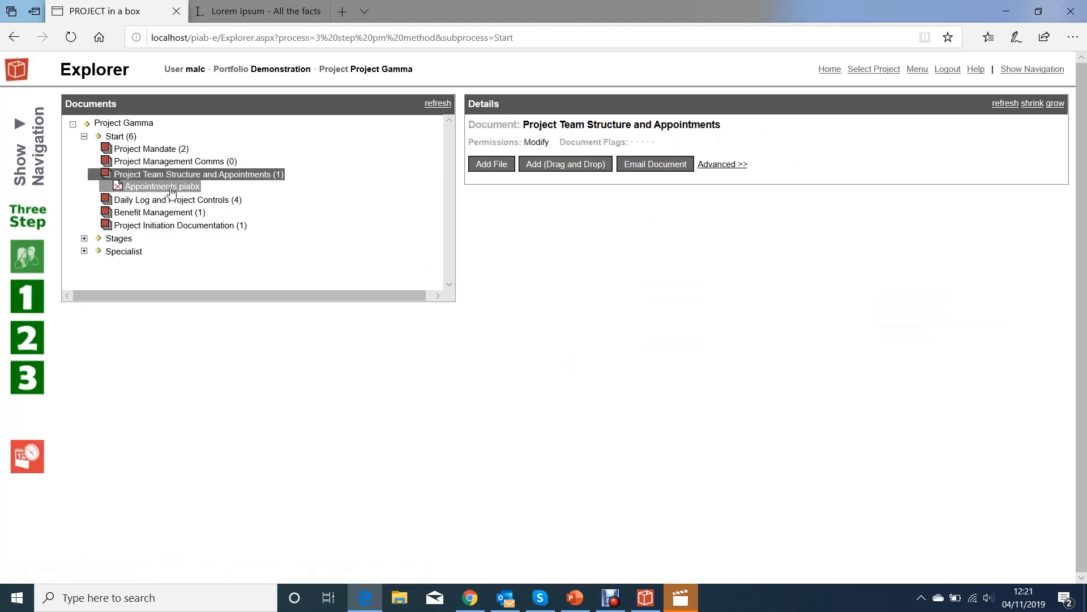
click(170, 187)
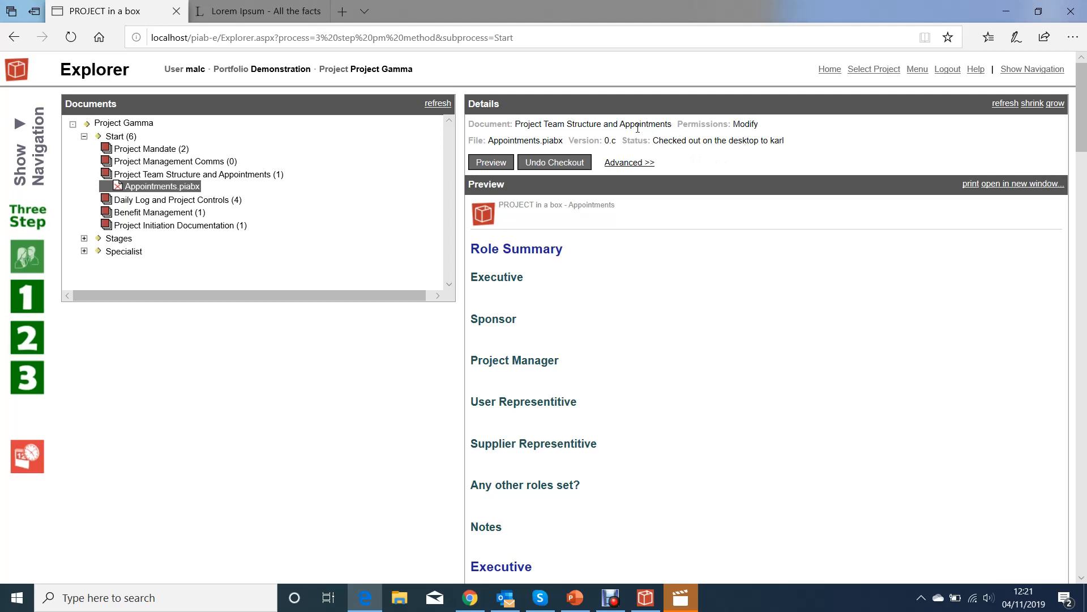
click(189, 232)
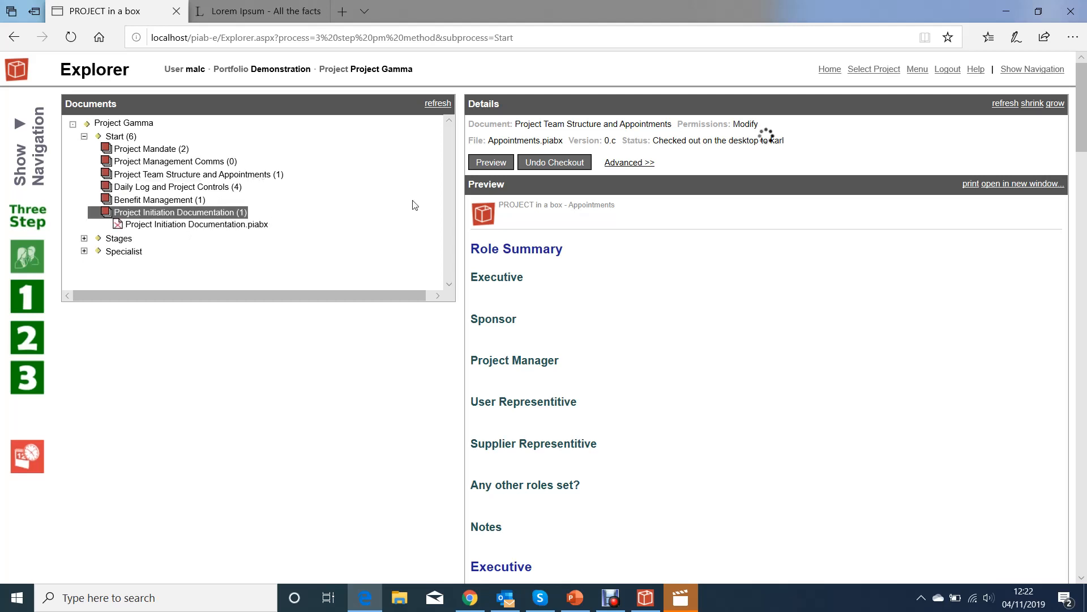
click(238, 225)
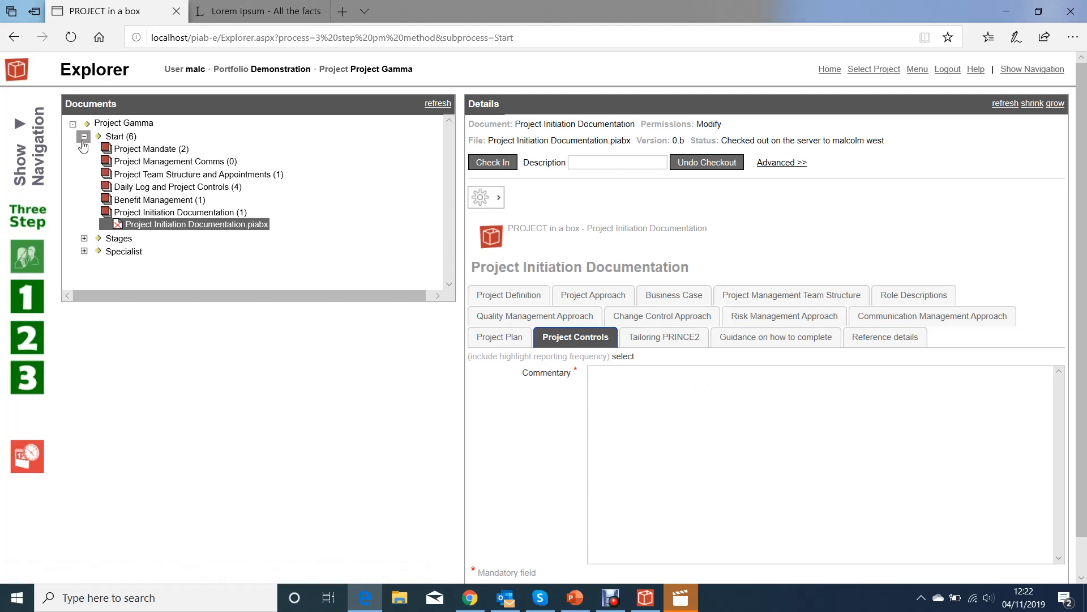
Check out Blank file.piabx under Project Mandate and add an empty item to its Blank Topic Section.
click(145, 149)
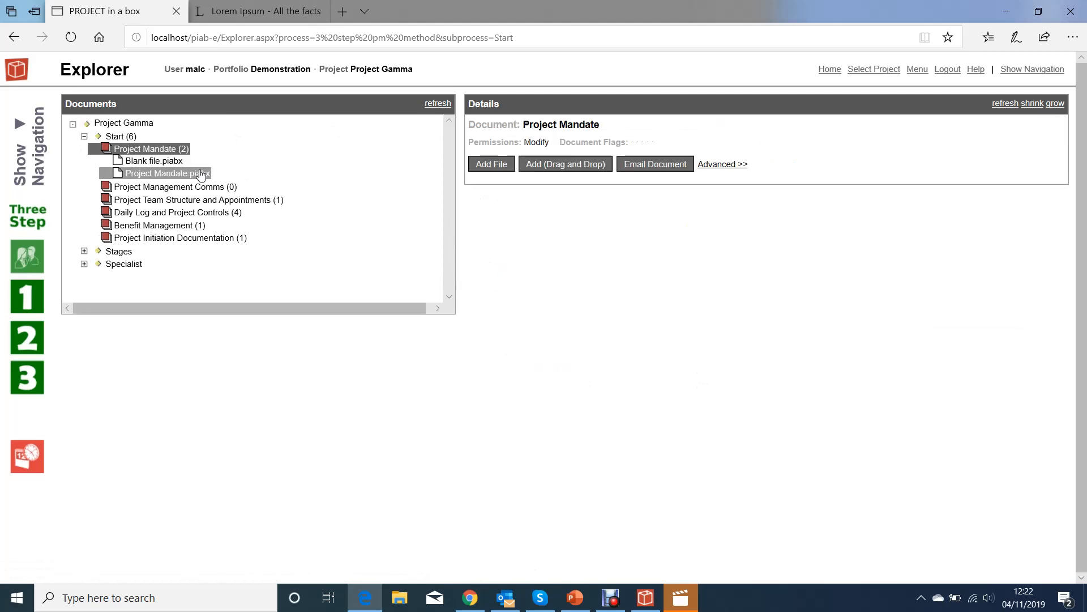
click(145, 162)
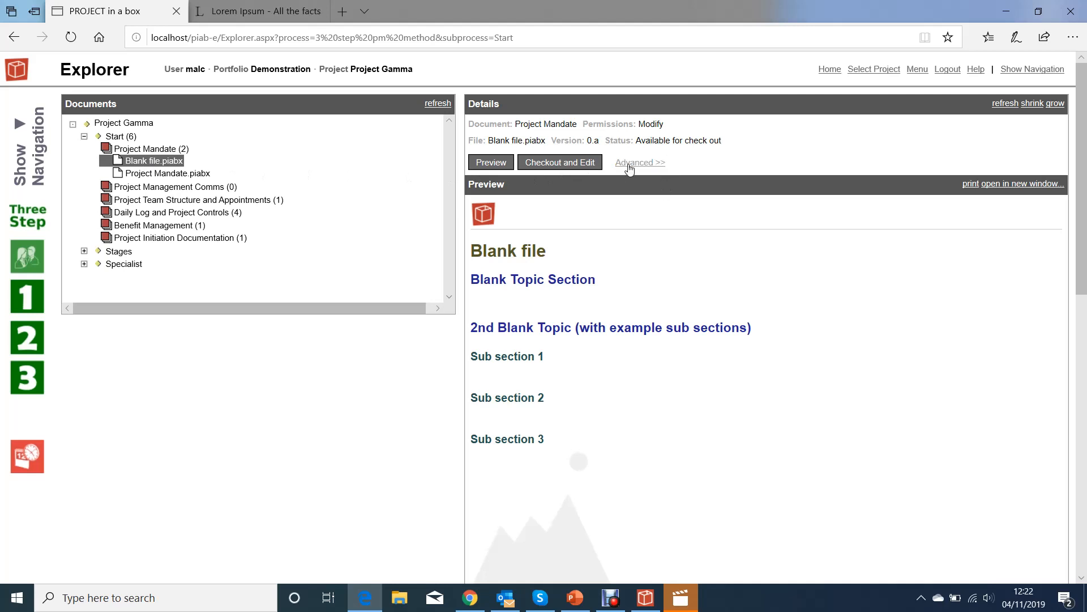
click(573, 163)
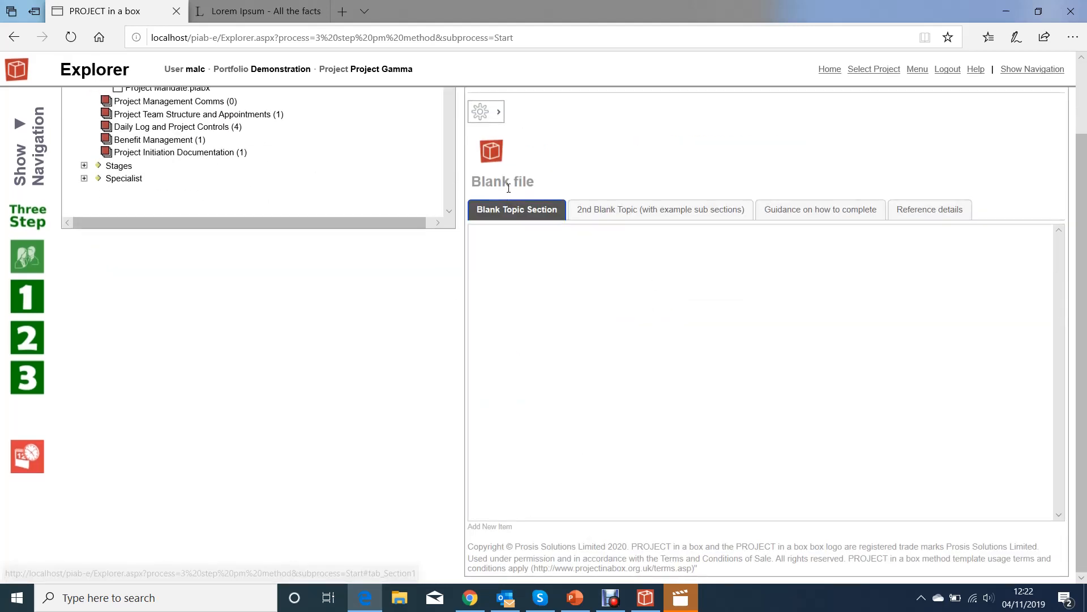
click(491, 527)
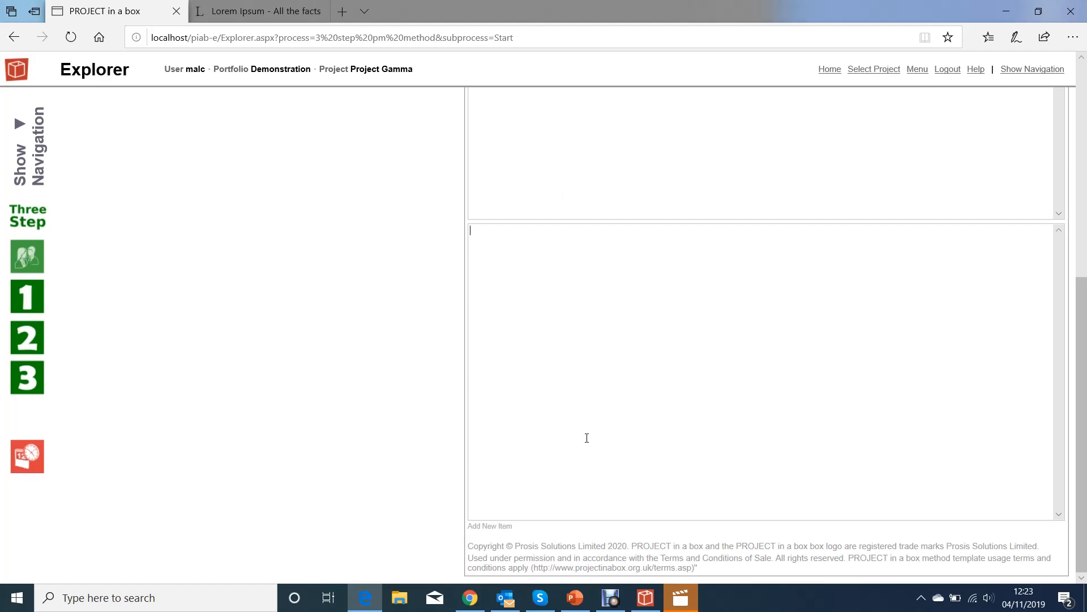
scroll(436, 305, up, 10)
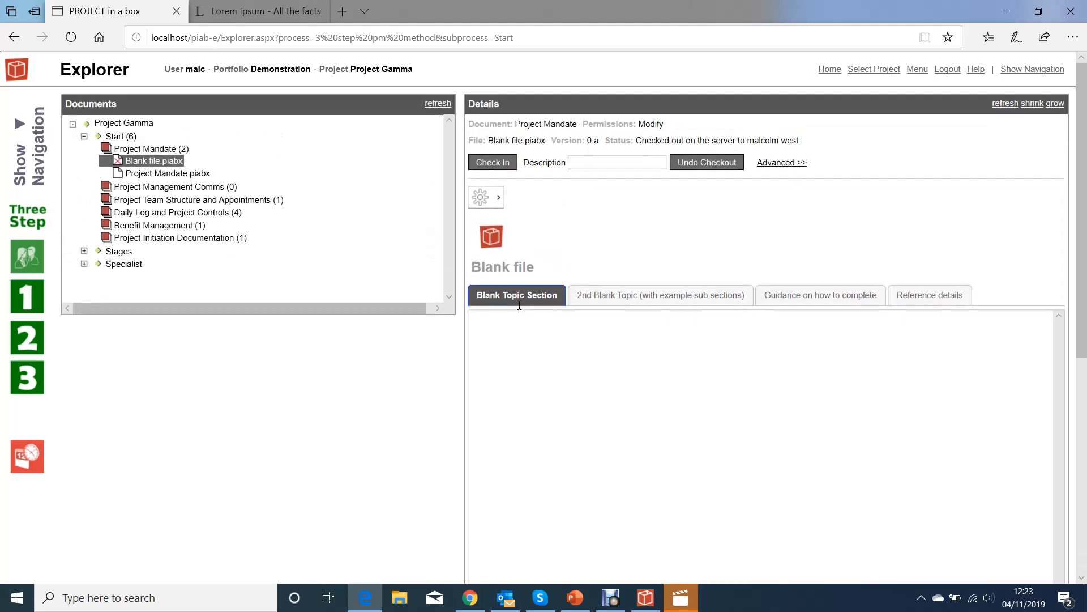